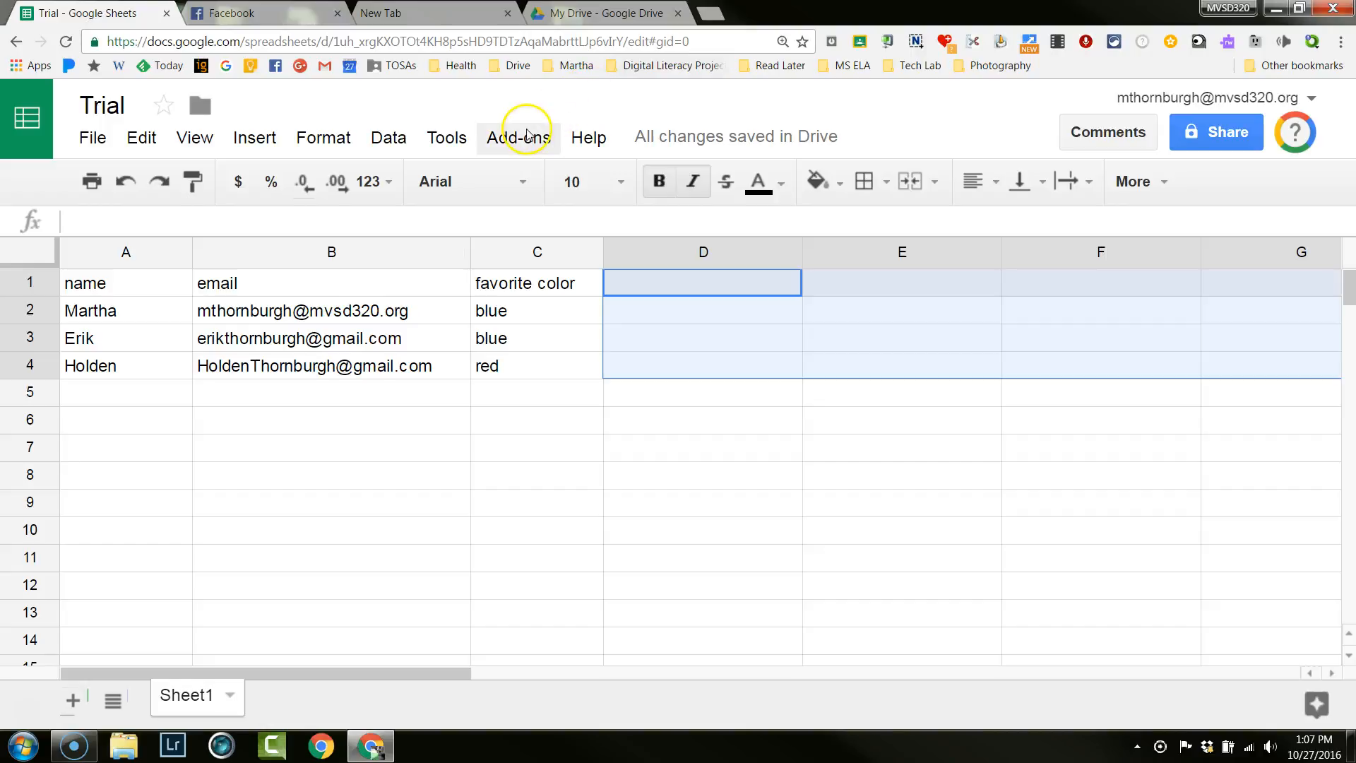
# Launch the autoCrat add-on and open the existing Trial merge job for editing.
pyautogui.click(519, 137)
pyautogui.moveTo(546, 228)
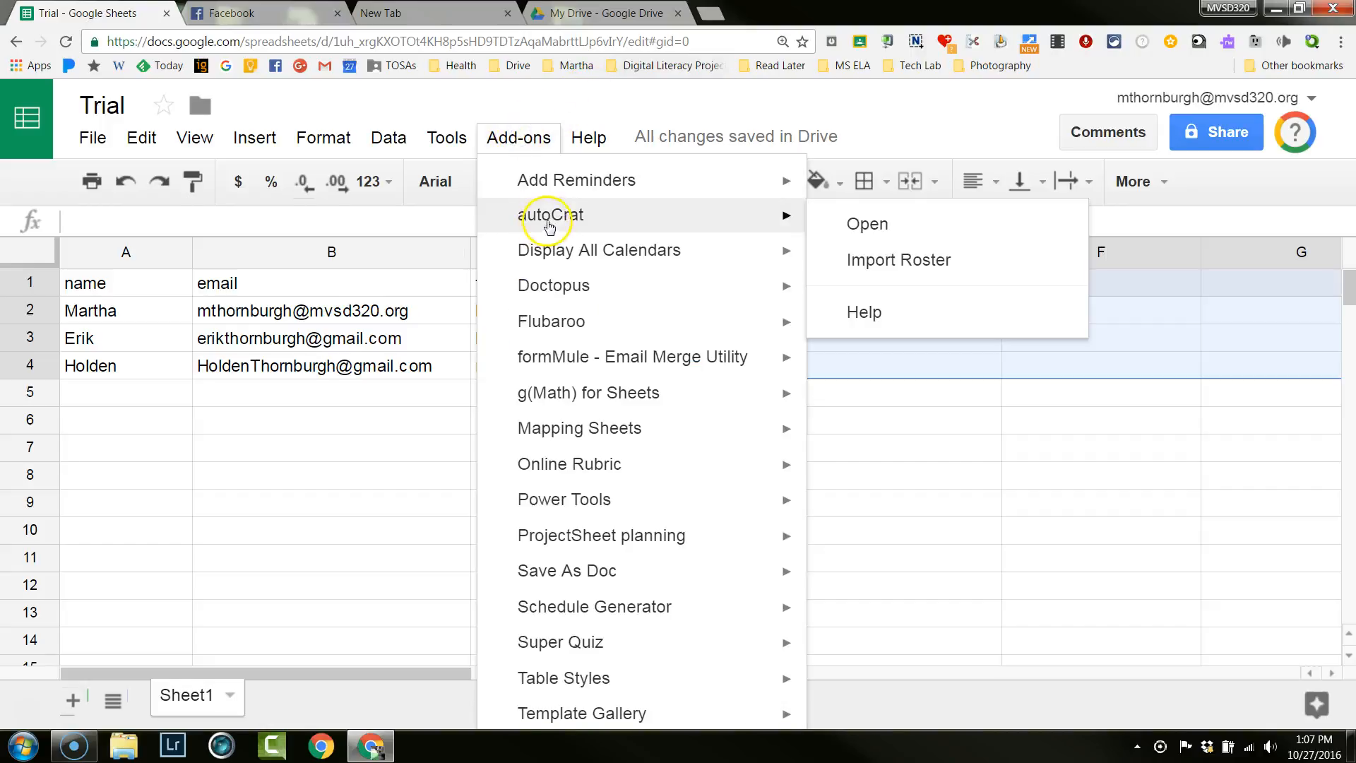
pyautogui.click(866, 224)
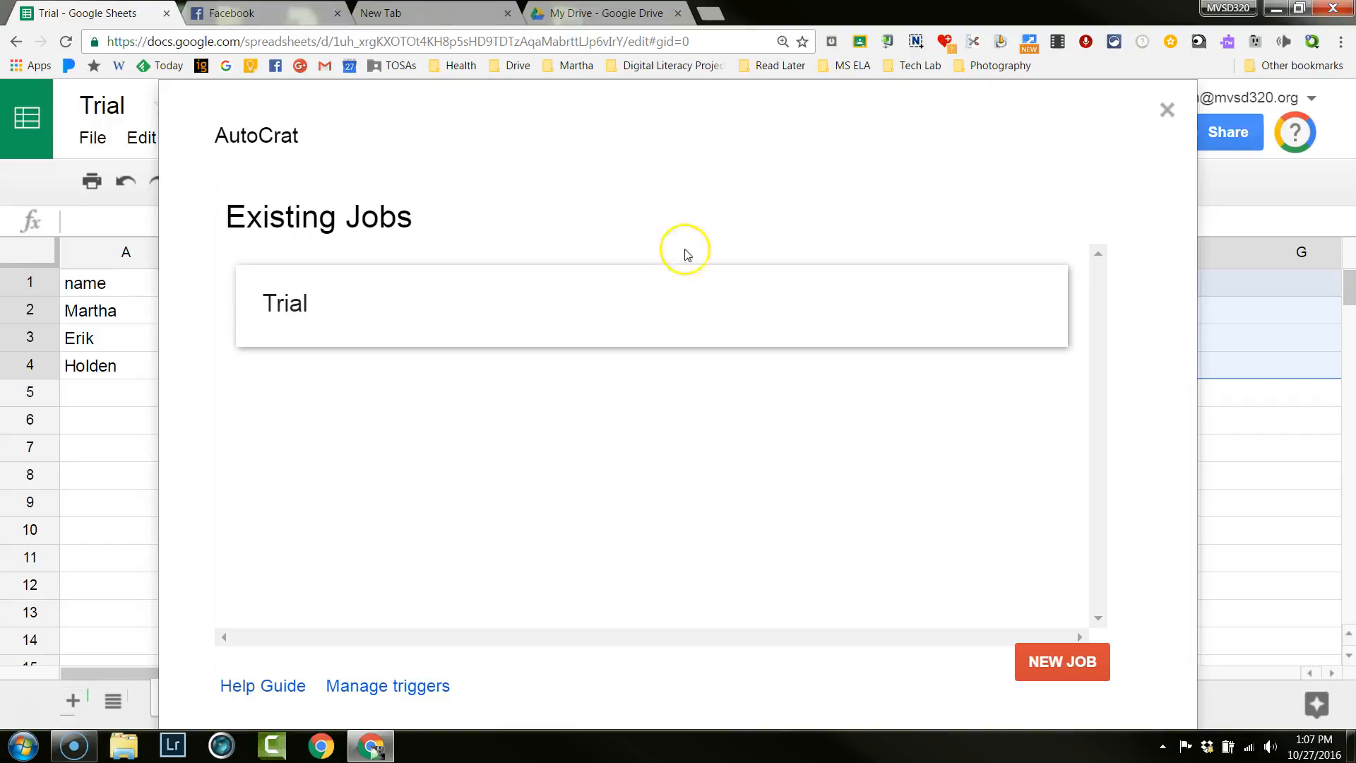
pyautogui.moveTo(692, 282)
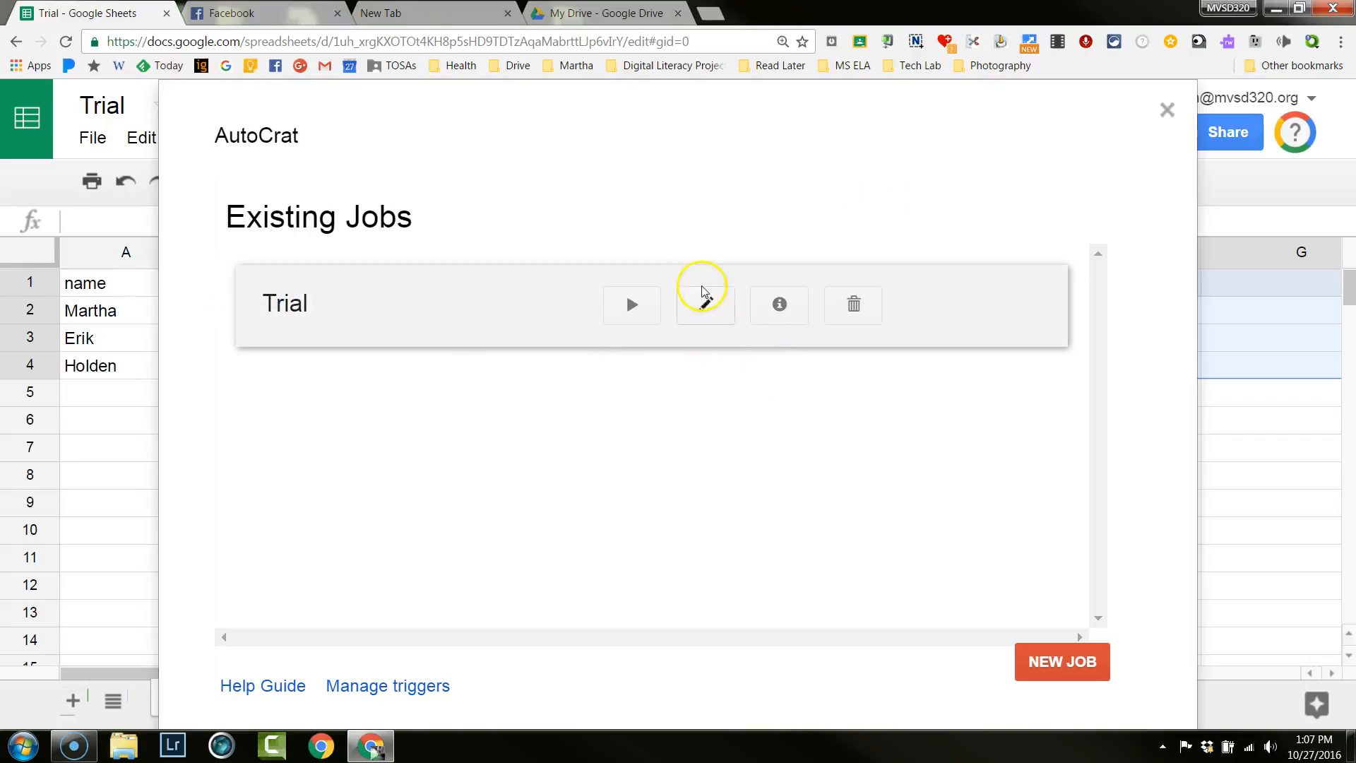
pyautogui.click(709, 306)
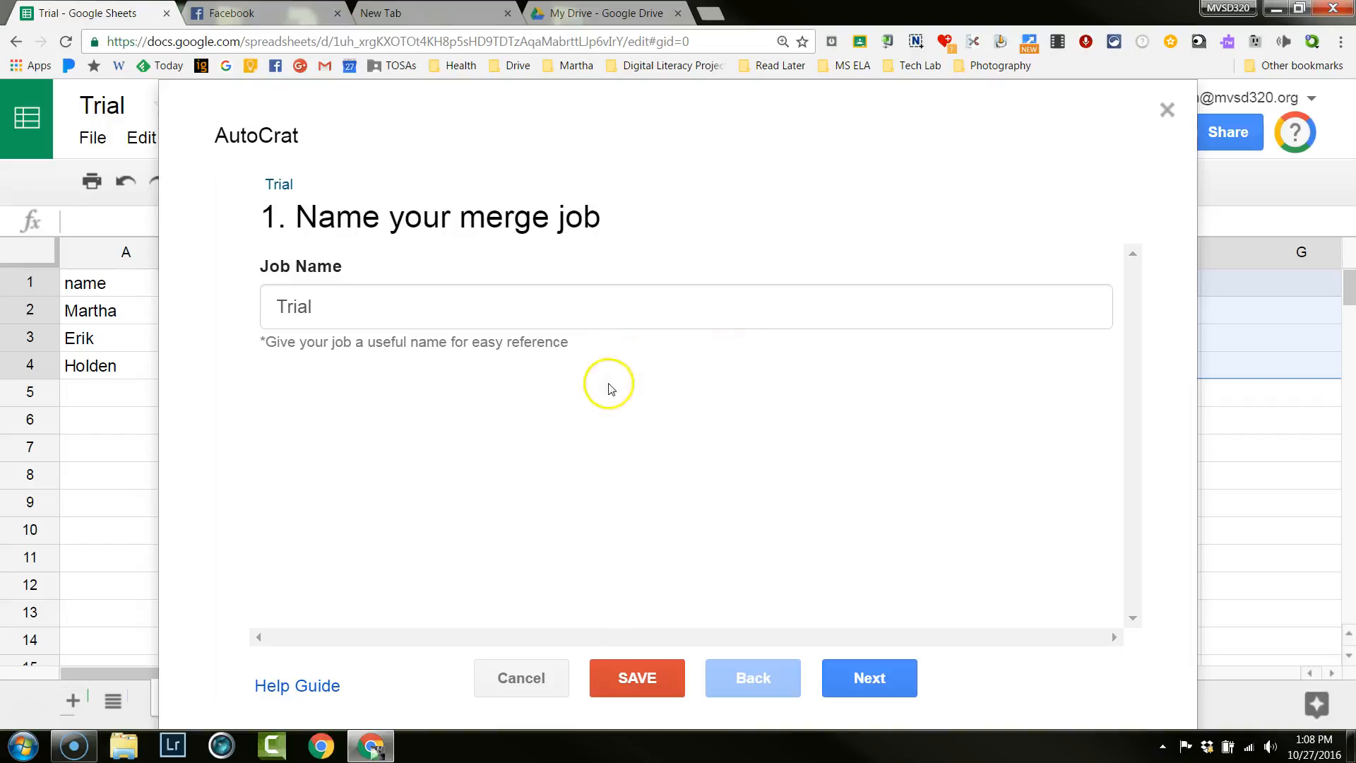
# Keep the job name, template and column mapping, view the available merge tags, and advance to the file settings.
pyautogui.click(856, 678)
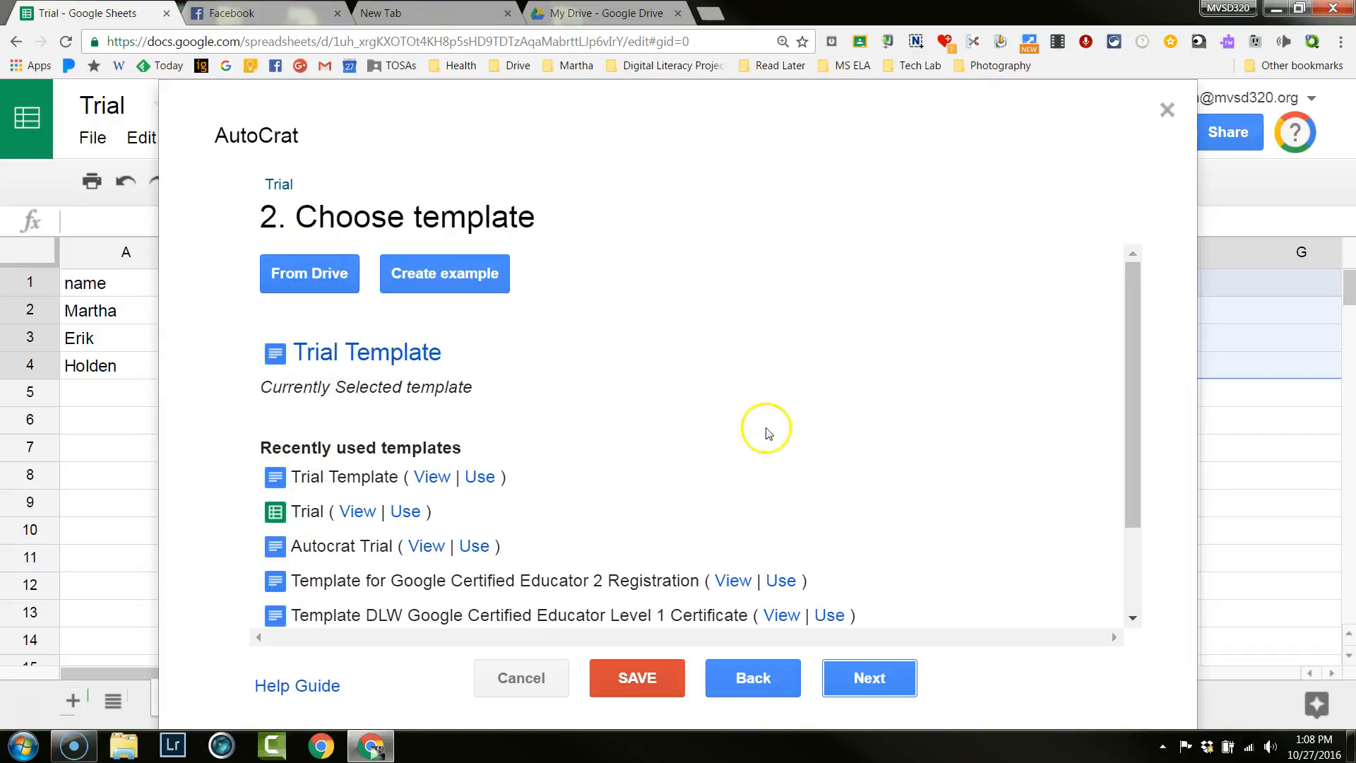
pyautogui.click(875, 688)
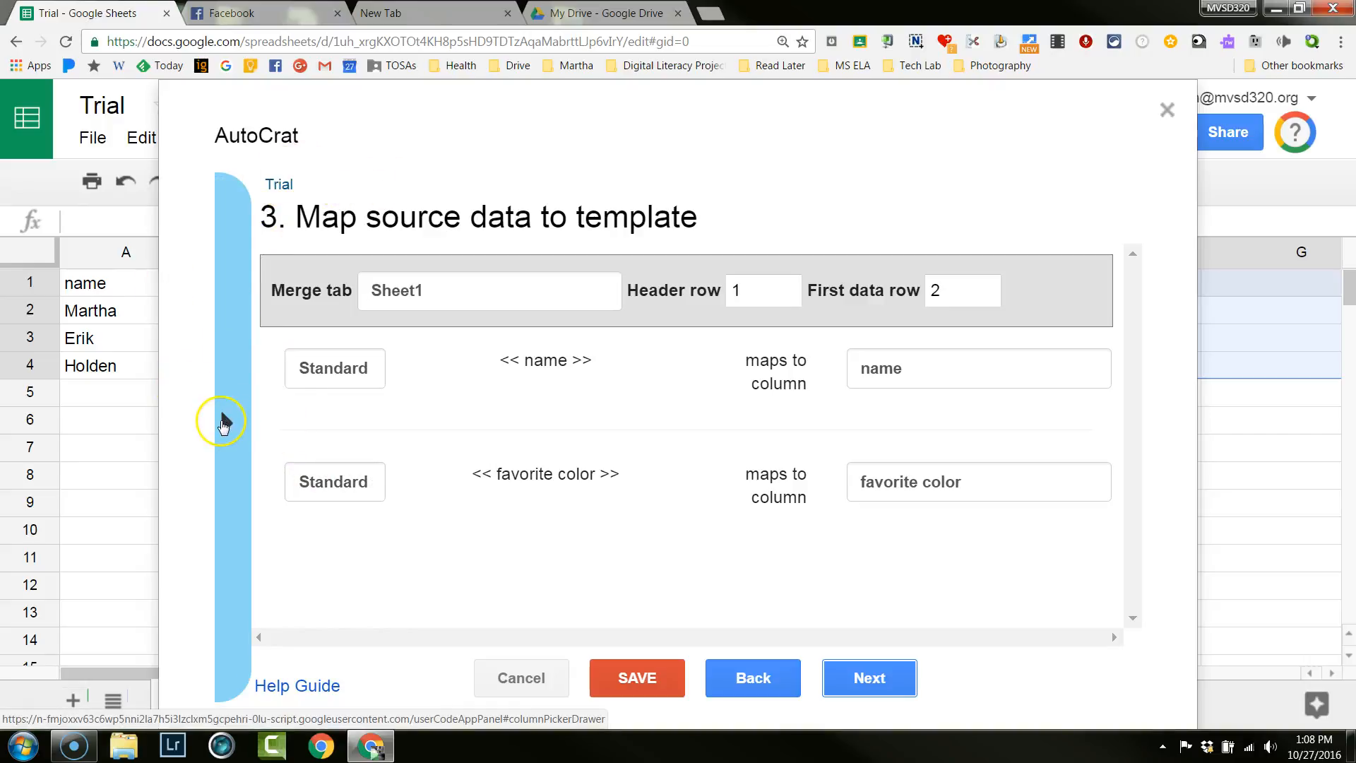
pyautogui.click(223, 421)
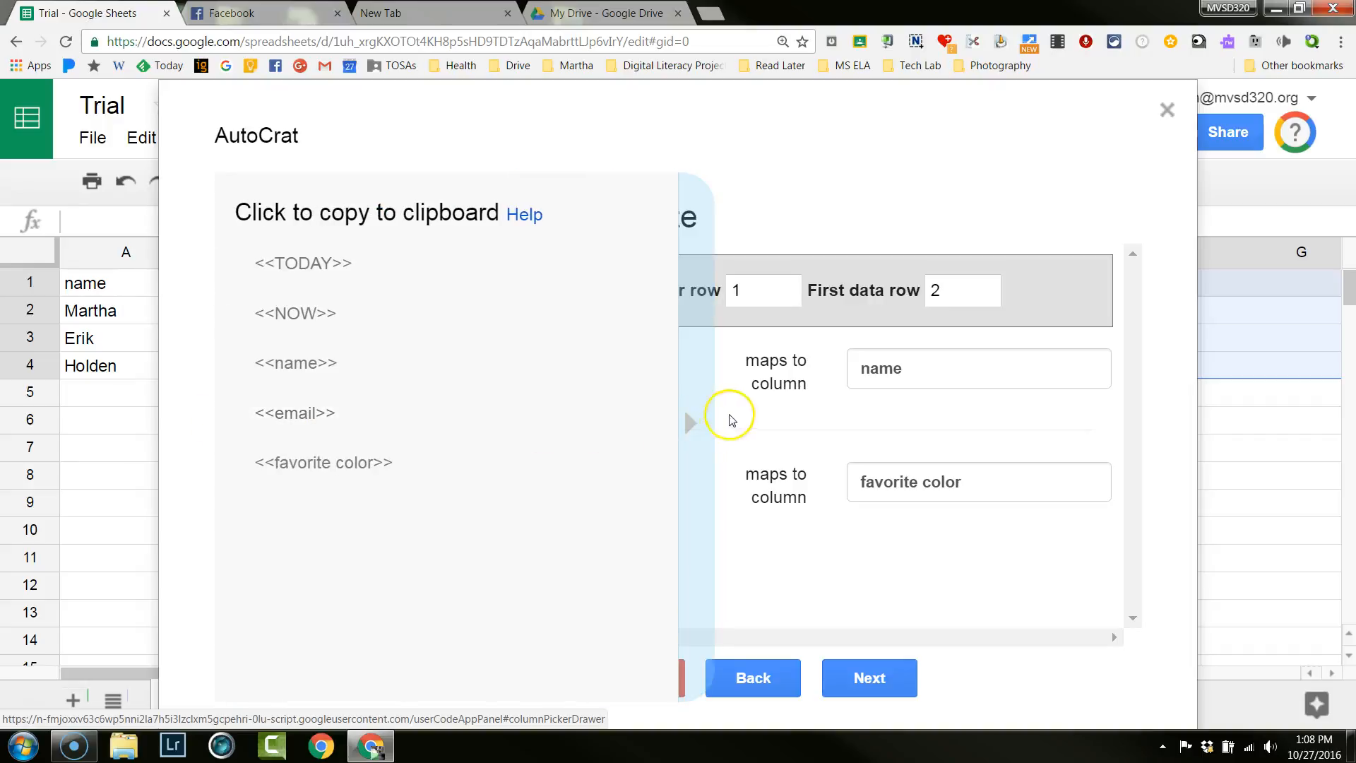
pyautogui.click(689, 424)
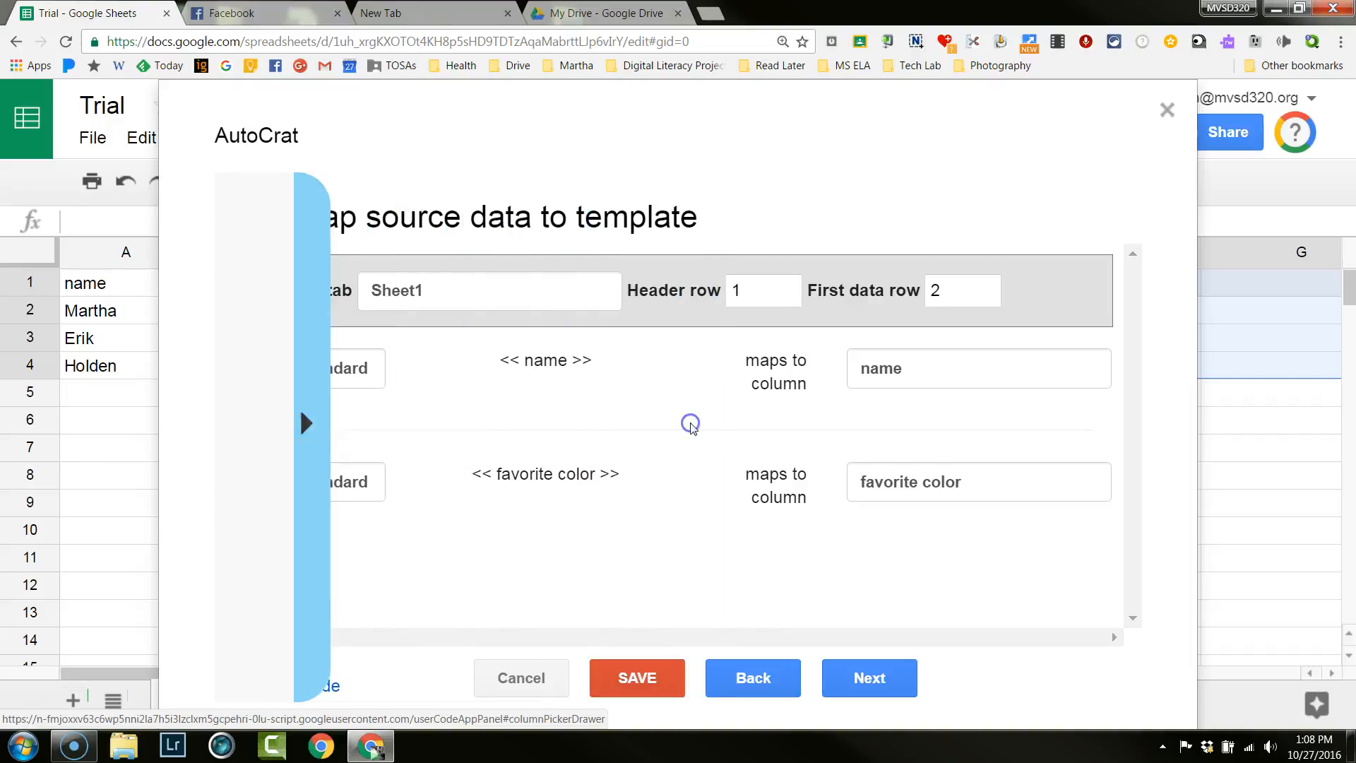
pyautogui.click(872, 674)
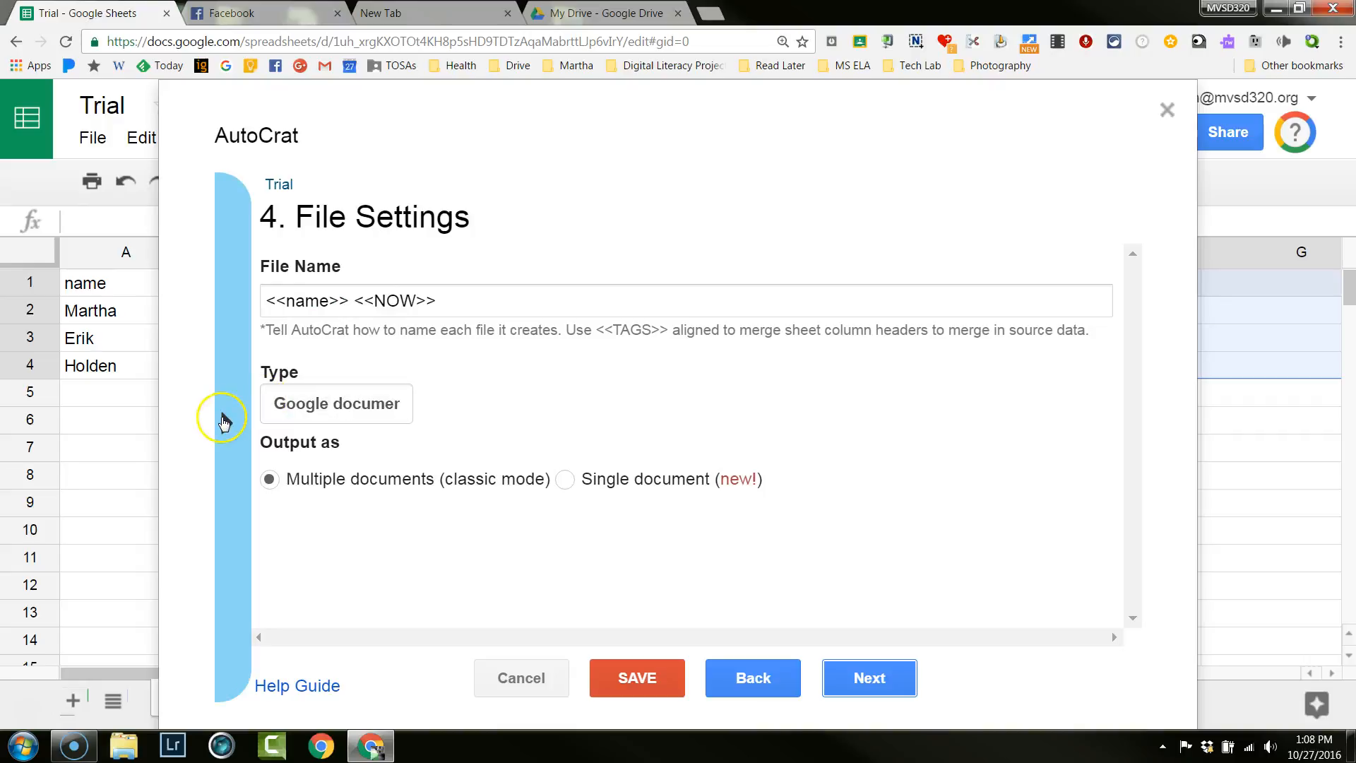
# Set the merged file name to "<<name>> <<NOW>> Trial", keeping Google document as the type and multiple documents as output.
pyautogui.click(224, 422)
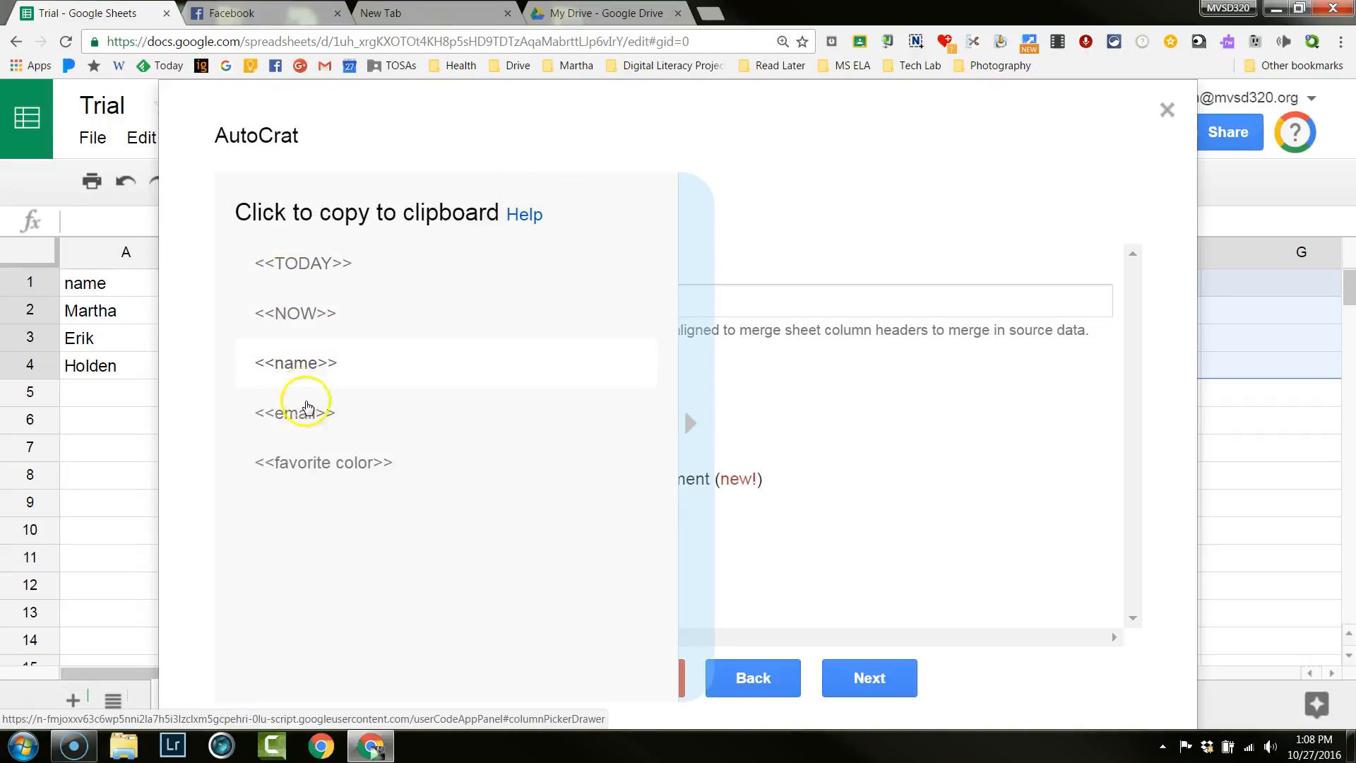
pyautogui.click(296, 371)
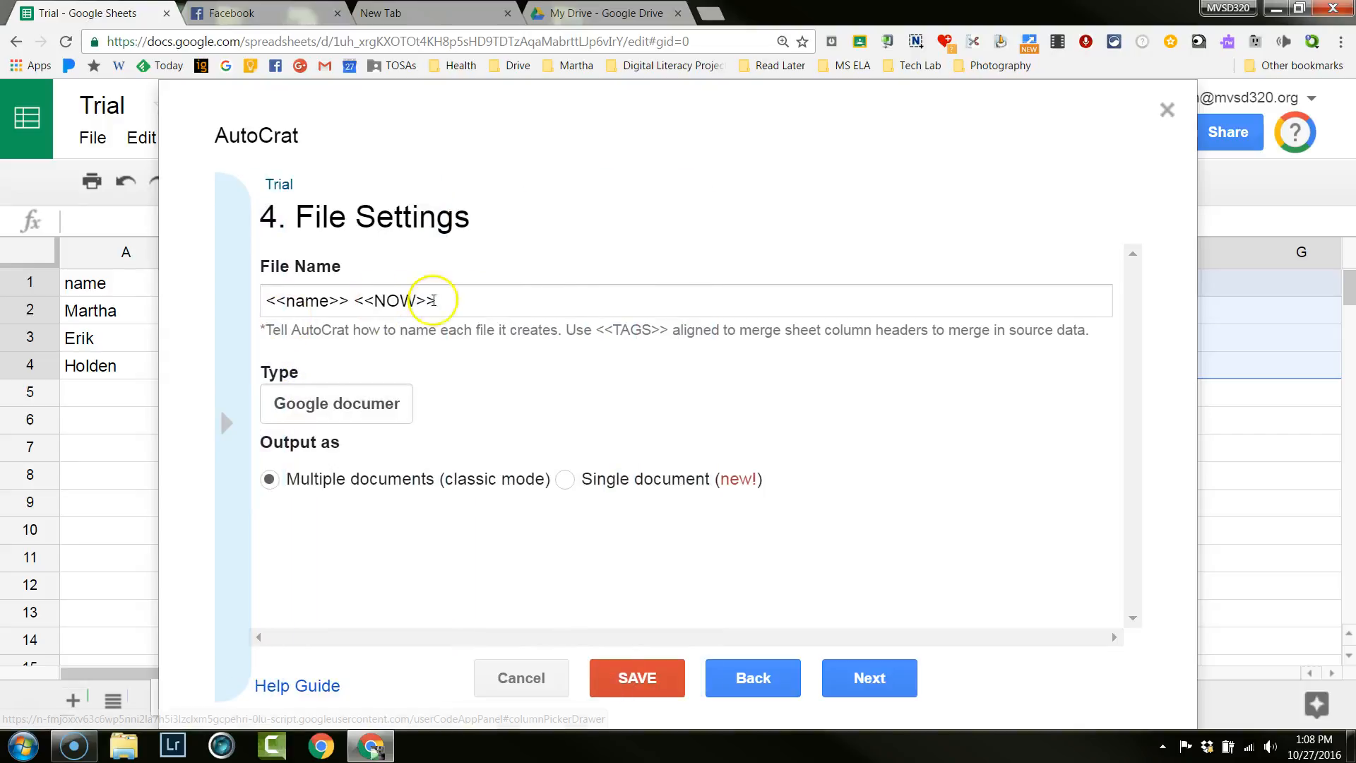
pyautogui.click(477, 303)
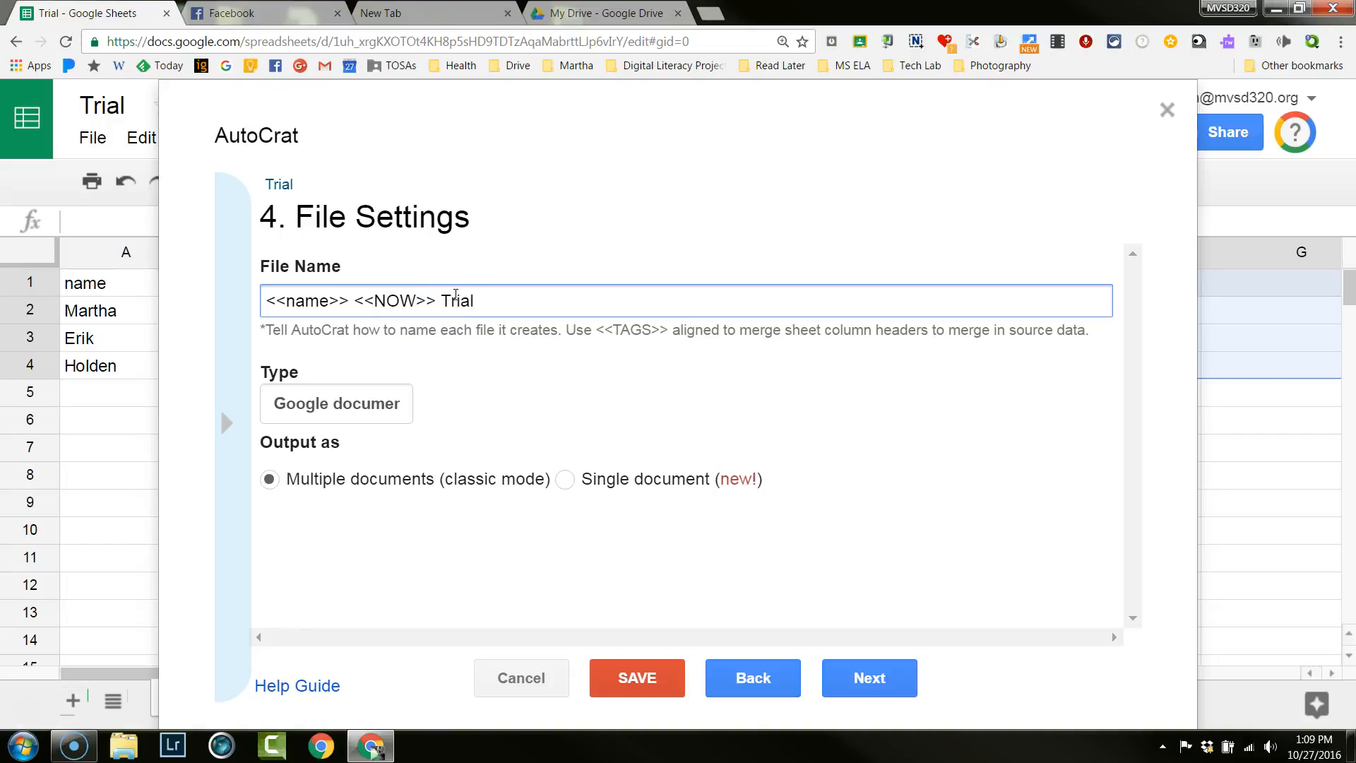
pyautogui.click(399, 403)
pyautogui.click(401, 410)
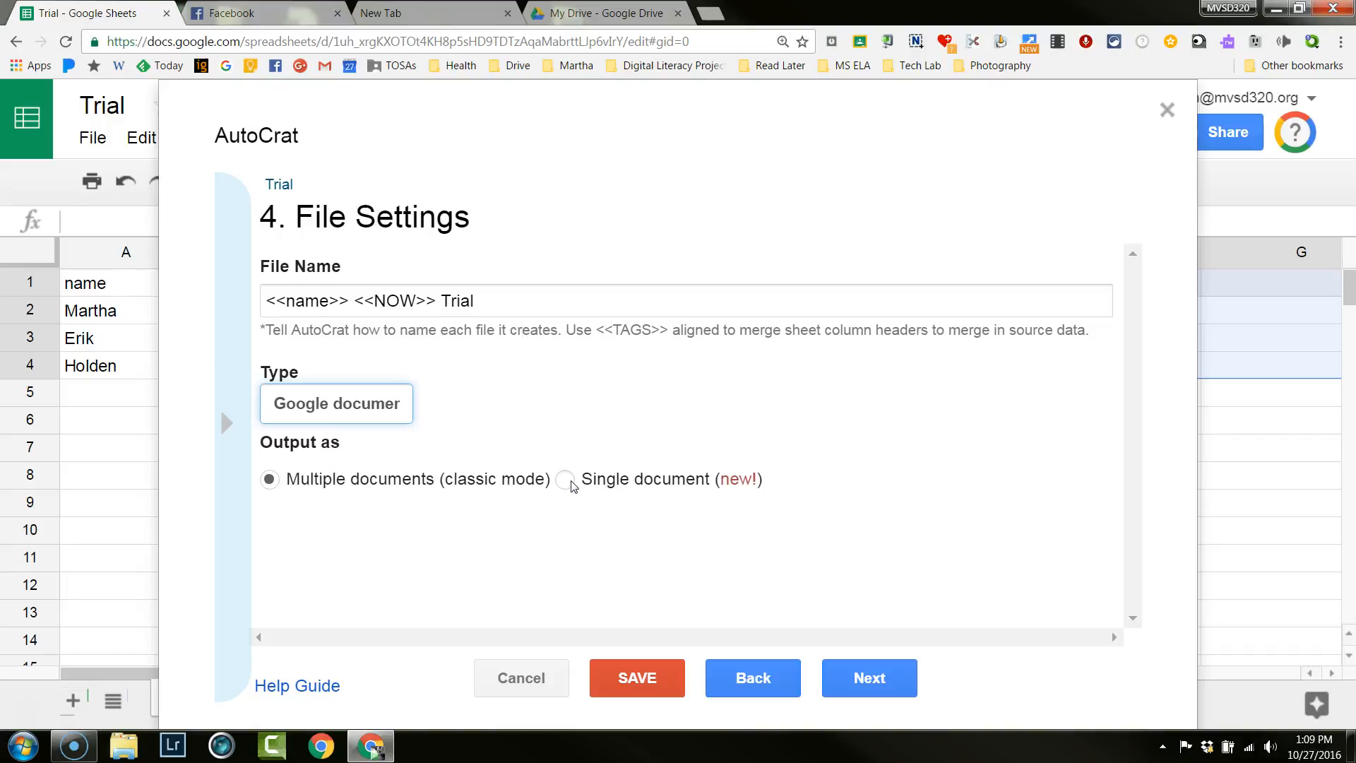
pyautogui.click(857, 676)
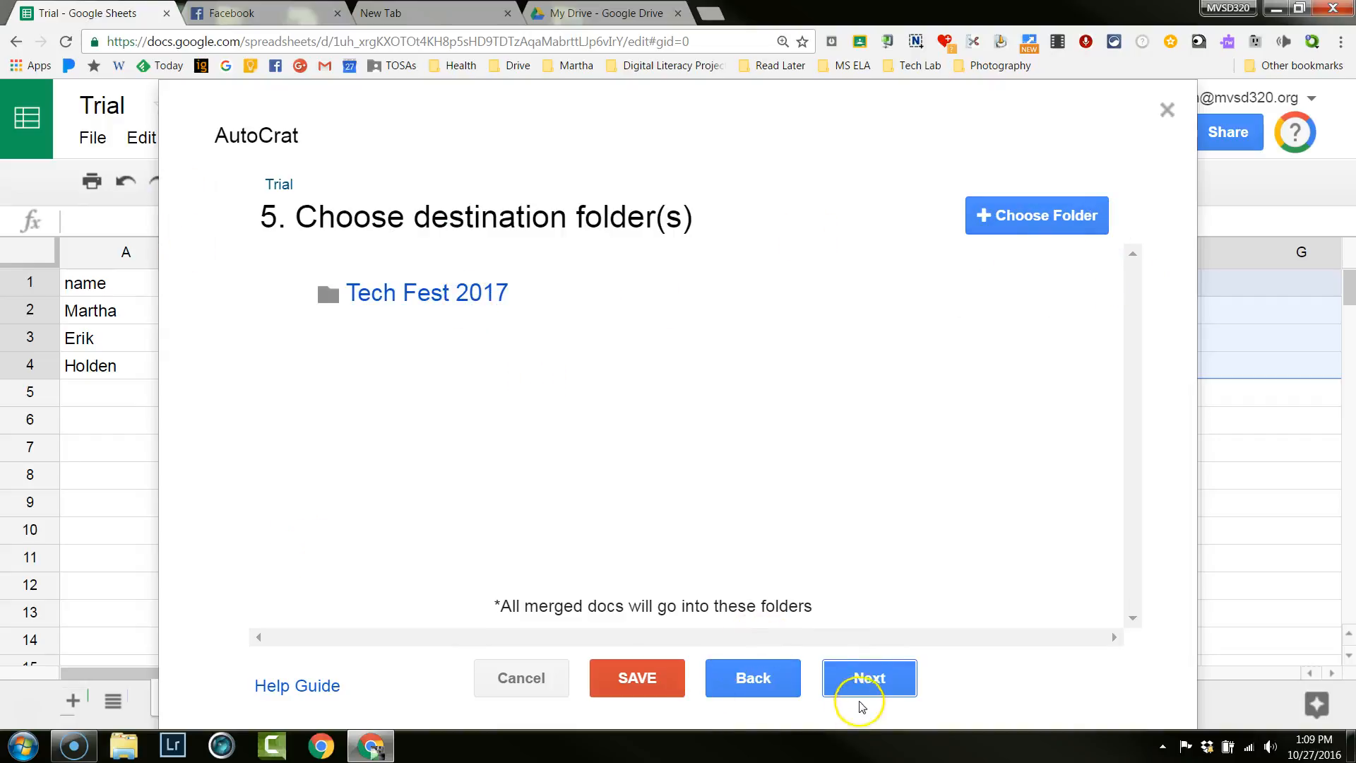
# Keep the Tech Fest 2017 destination folder without a dynamic reference, and add a merge condition where column name equals NOT NULL.
pyautogui.click(868, 684)
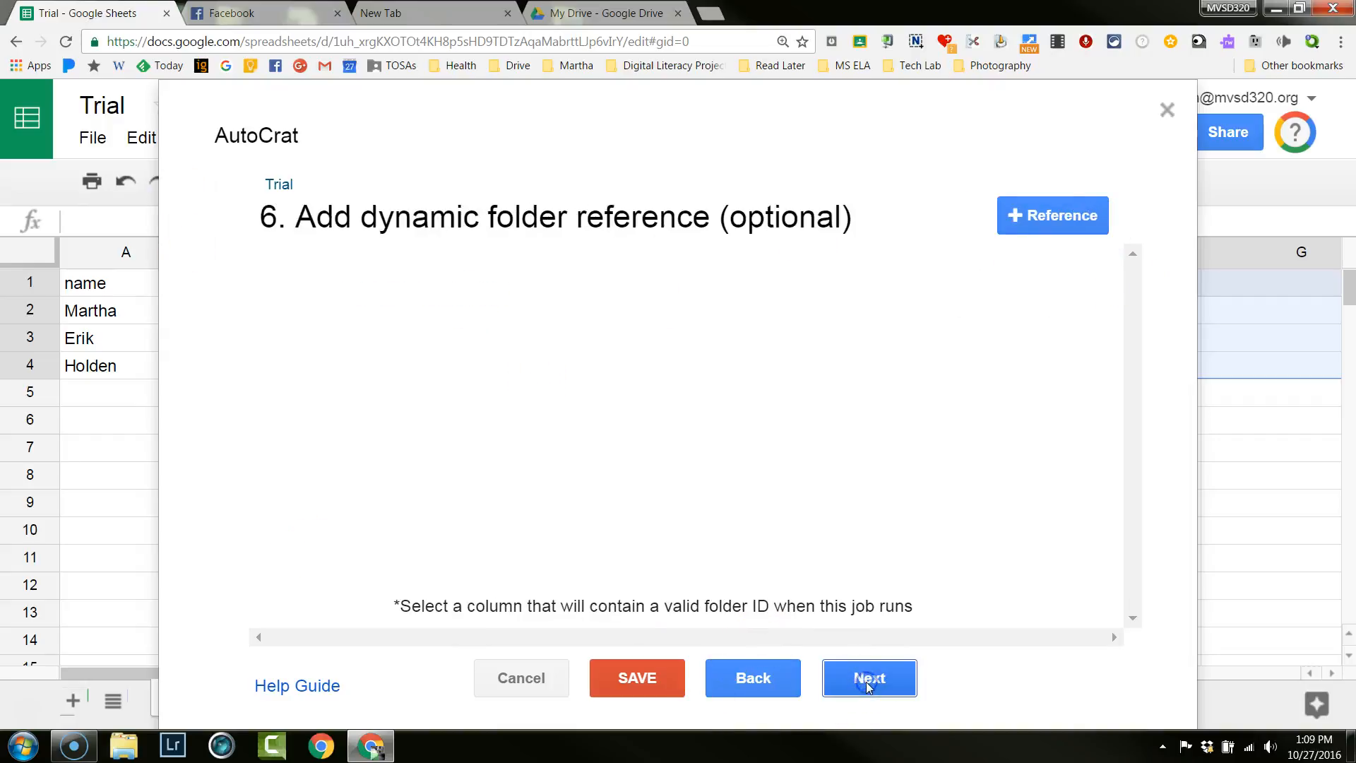
pyautogui.click(868, 684)
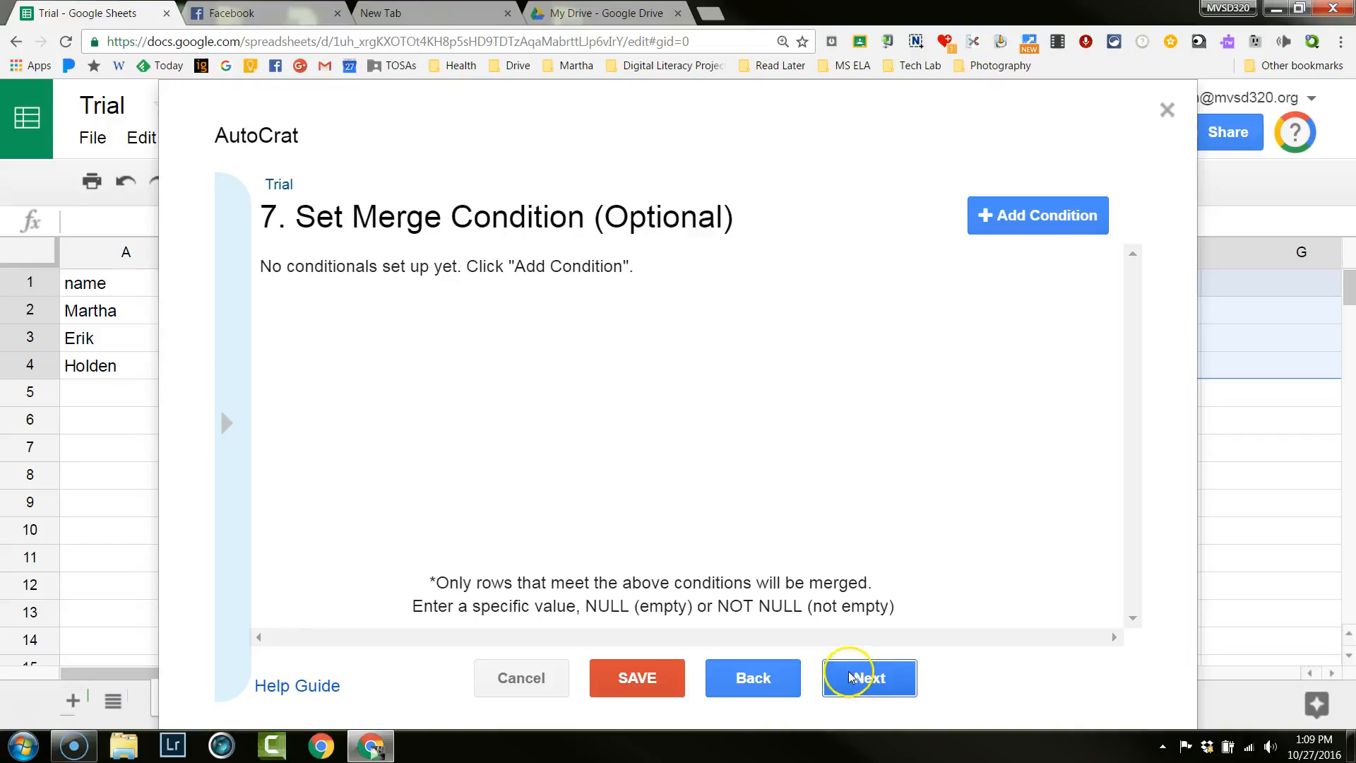
pyautogui.click(1038, 213)
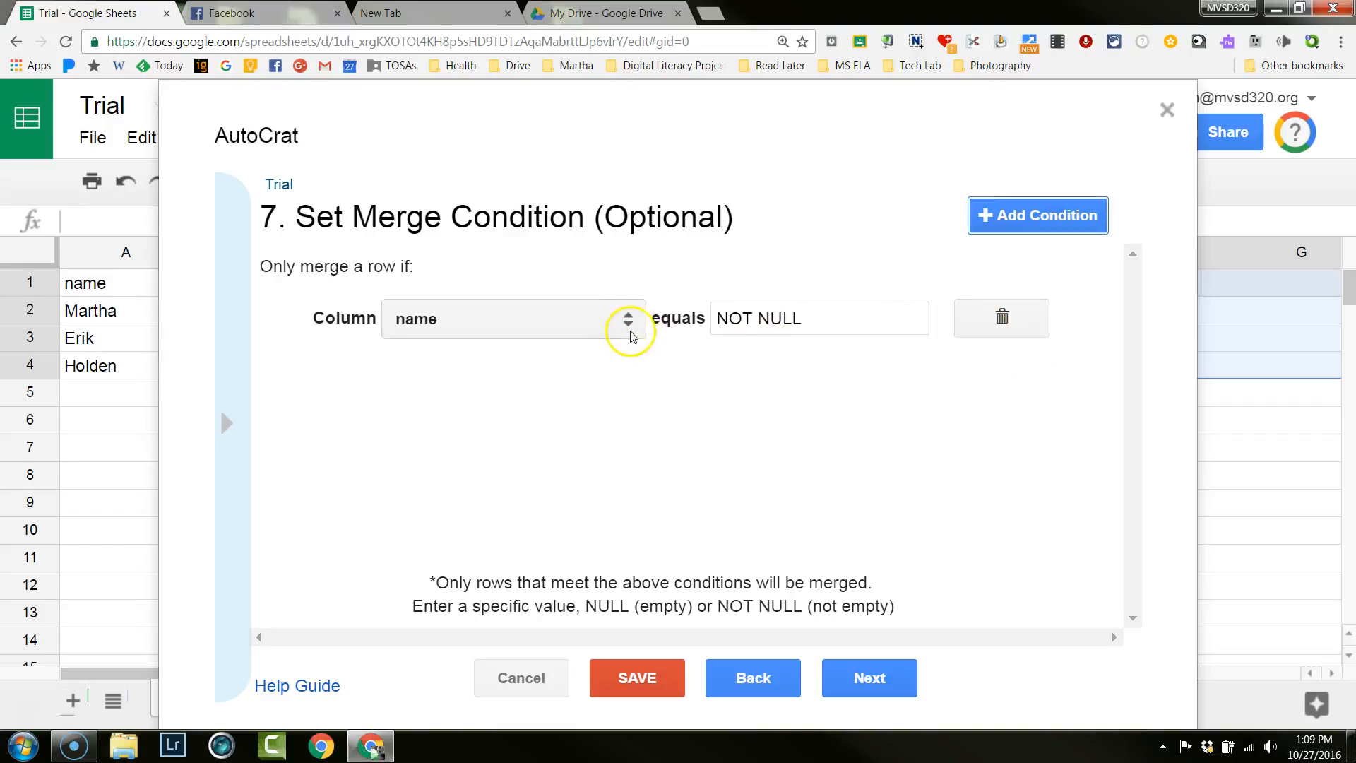
pyautogui.click(626, 319)
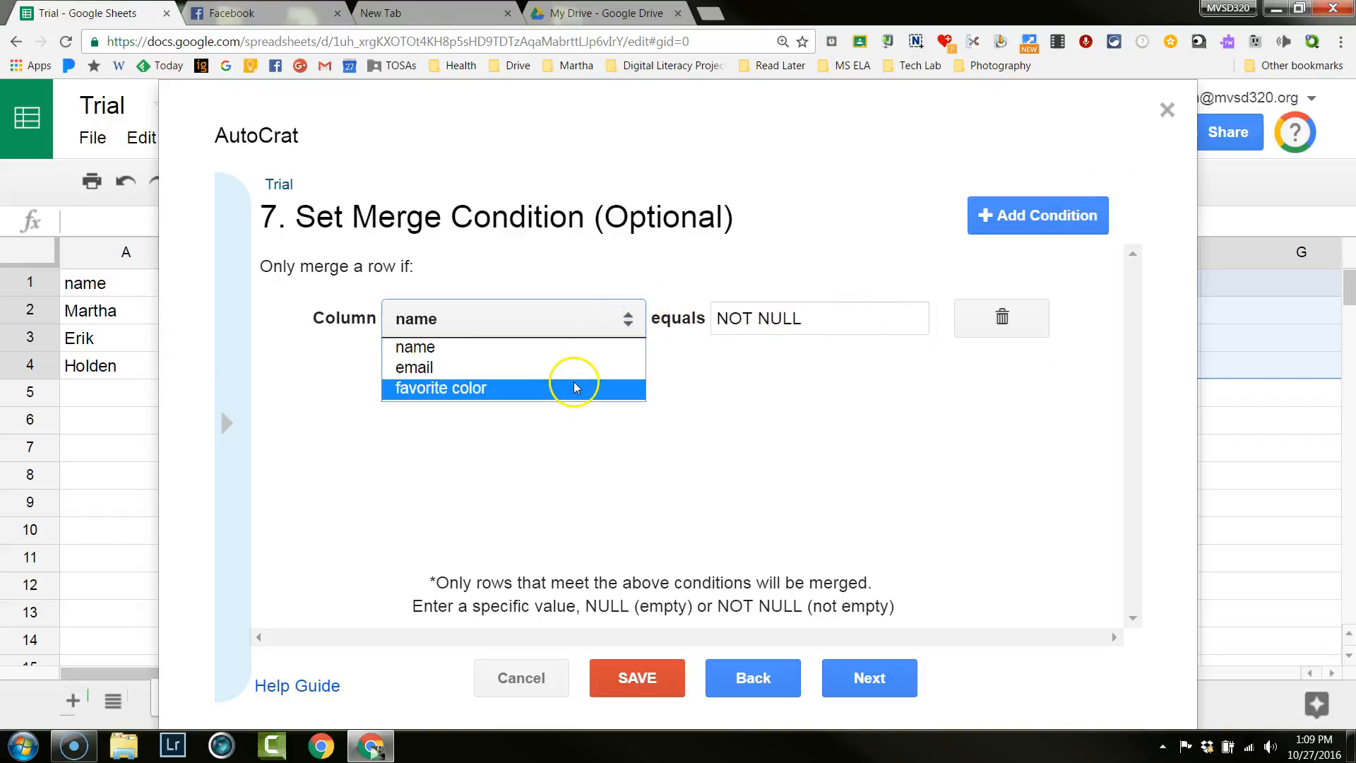
pyautogui.click(628, 317)
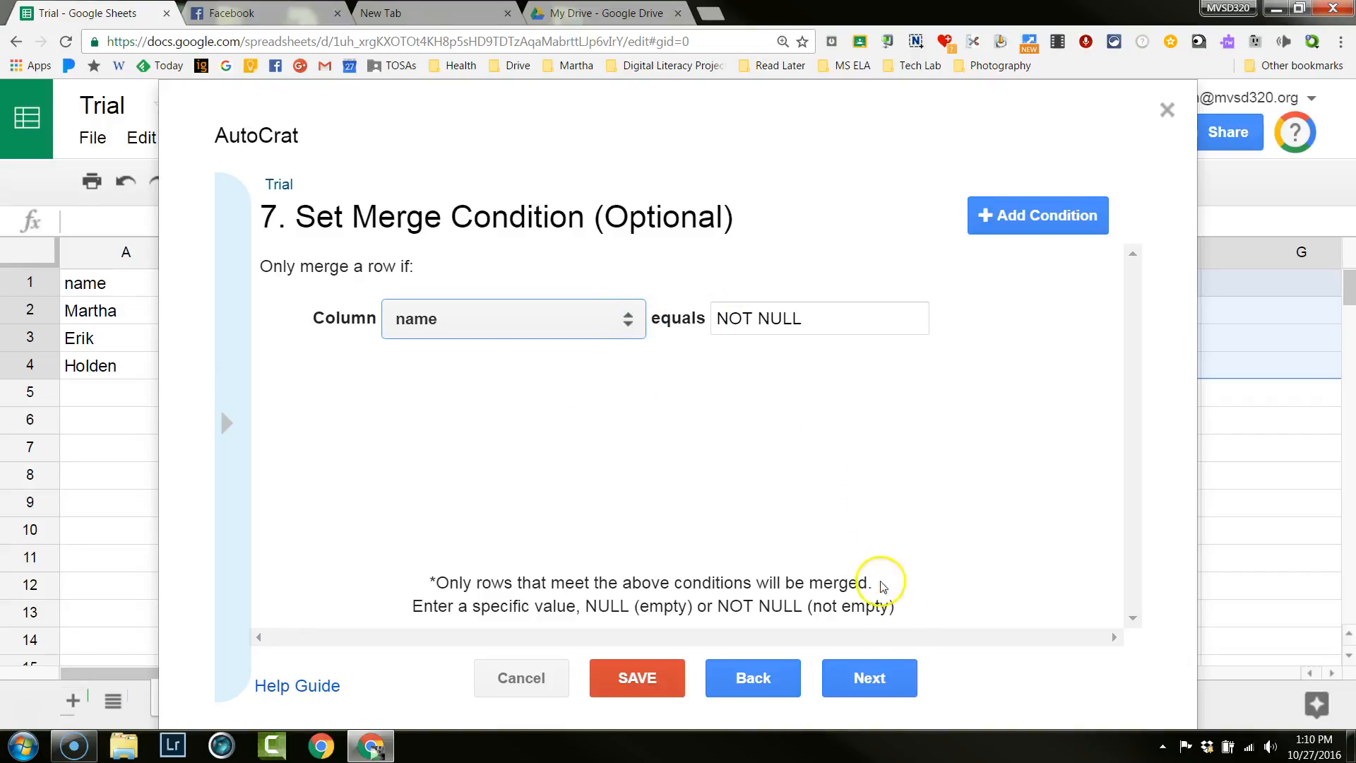
pyautogui.click(892, 679)
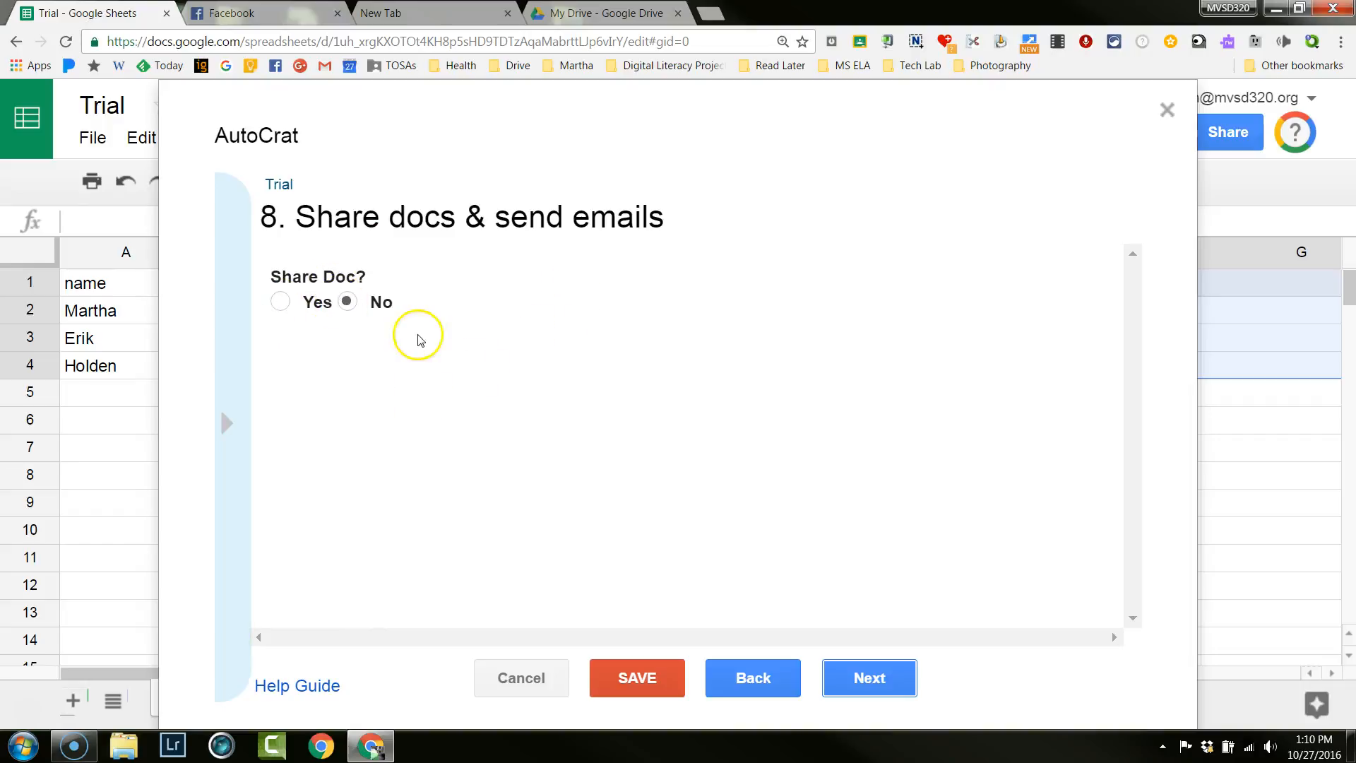
# Leave document sharing and both job triggers set to No, then save the merge job and close AutoCrat.
pyautogui.click(865, 684)
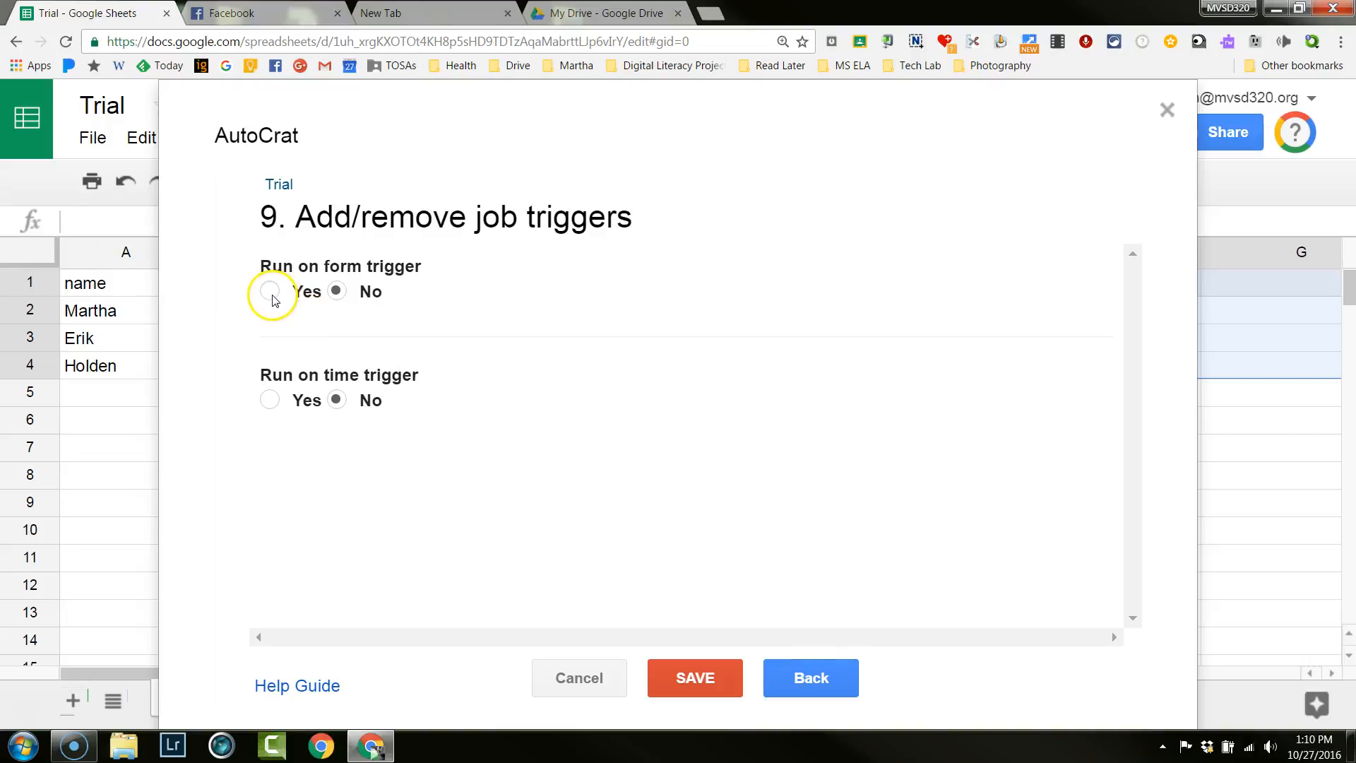
pyautogui.click(812, 681)
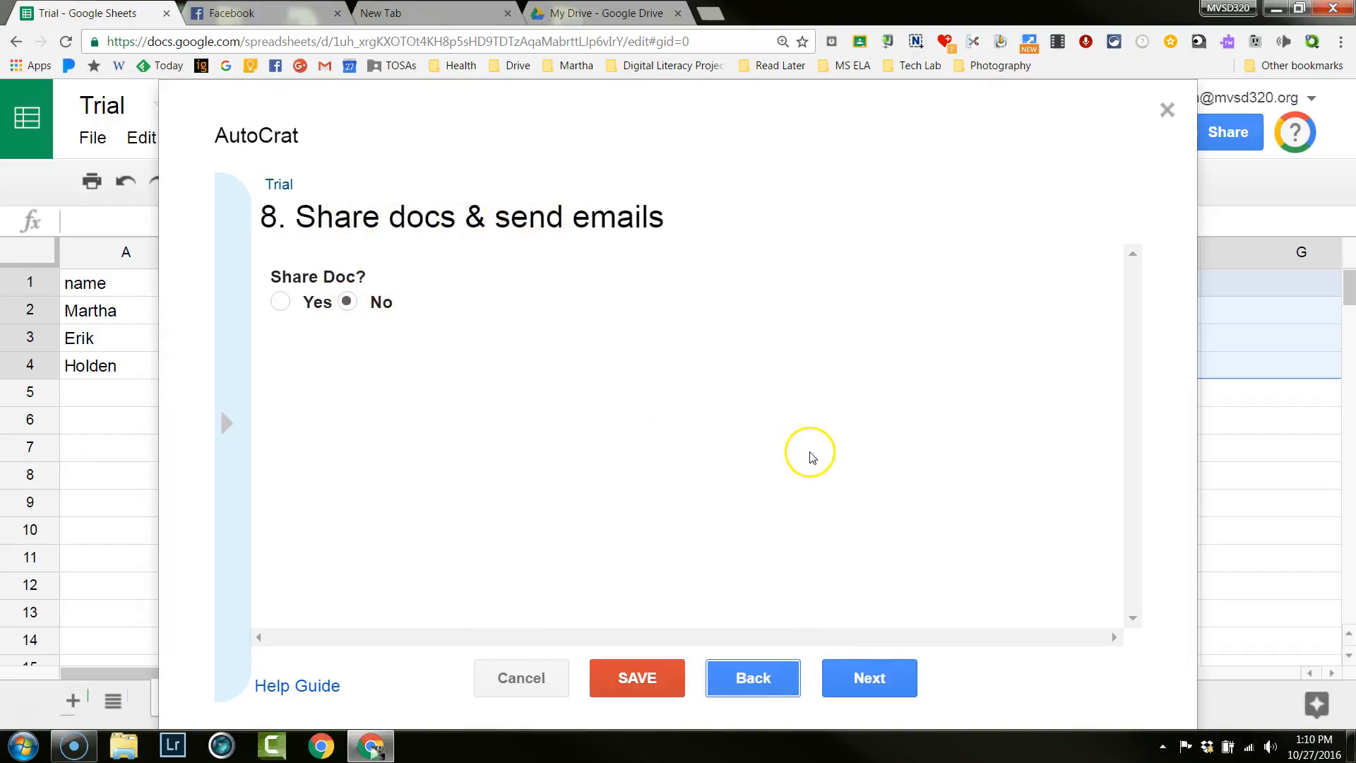
pyautogui.click(847, 683)
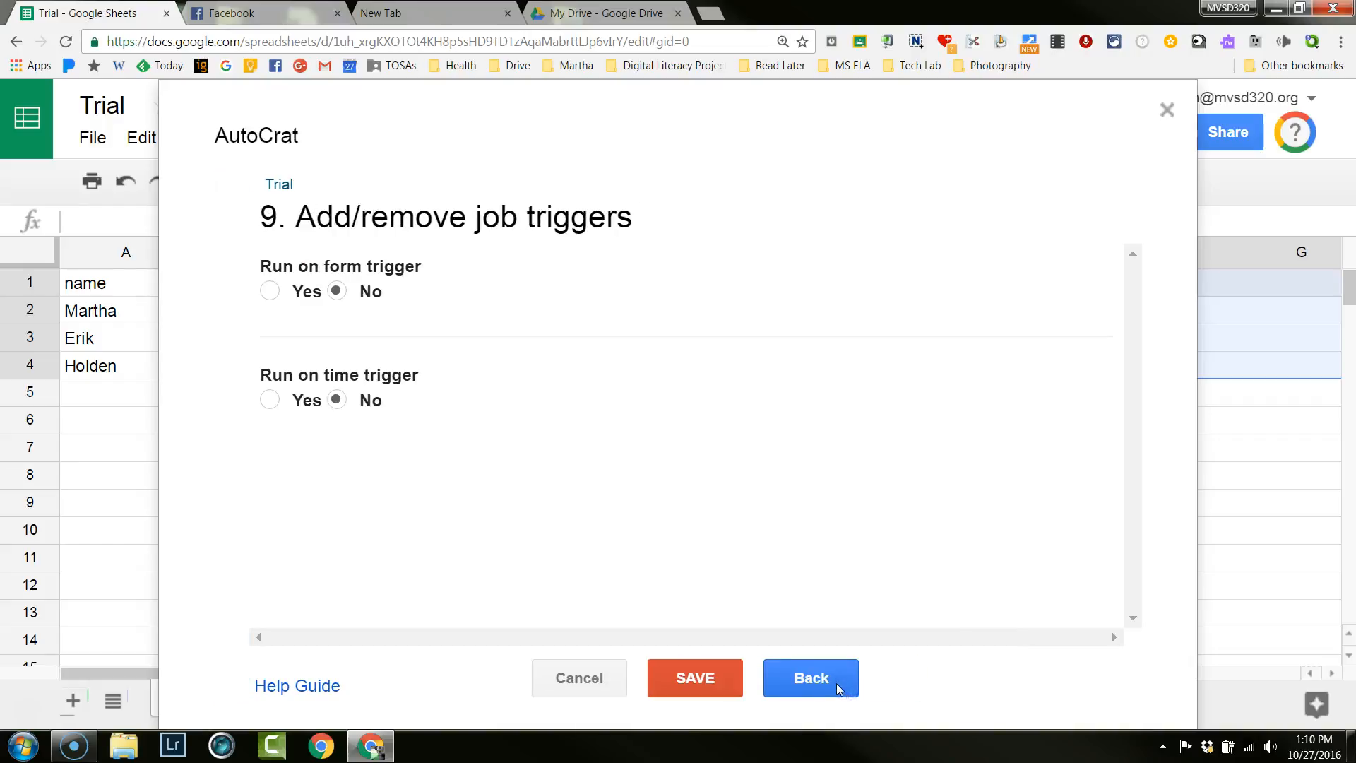
pyautogui.click(854, 687)
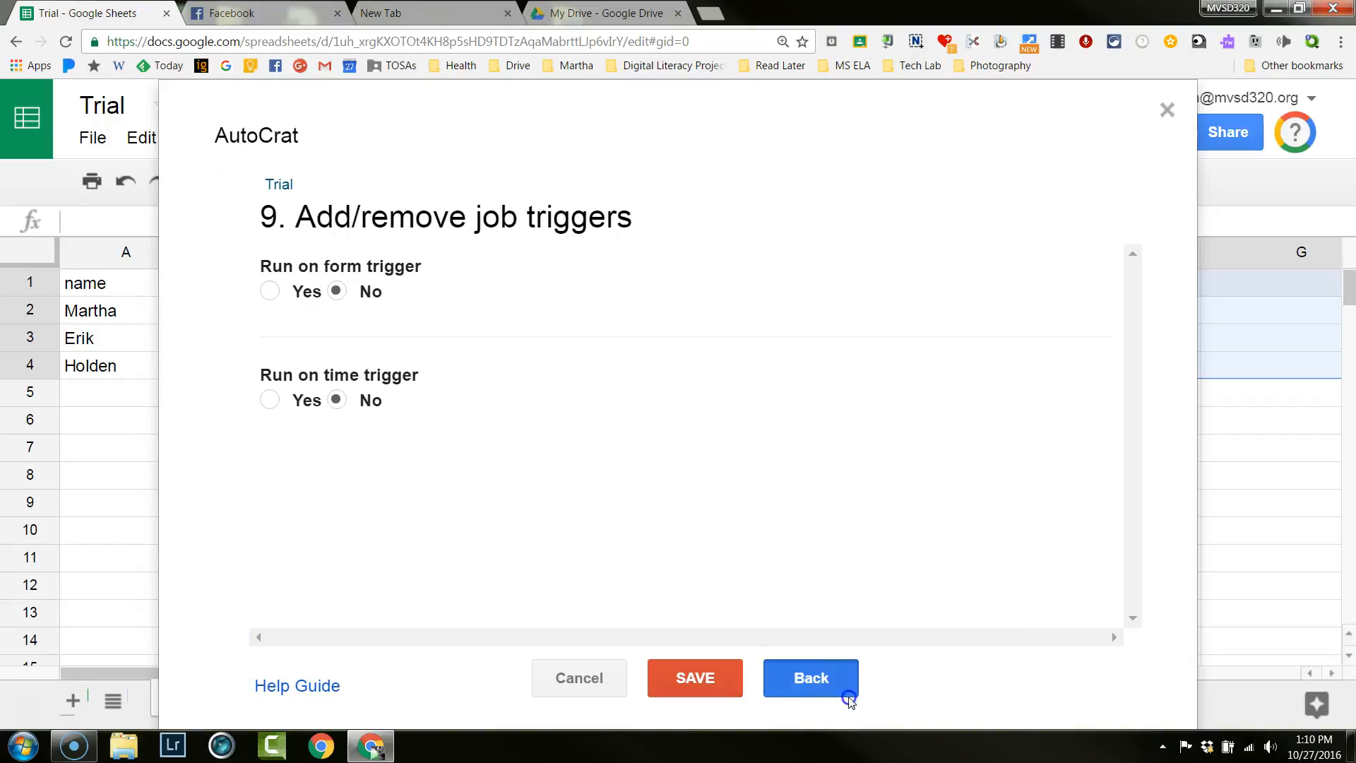
pyautogui.click(698, 679)
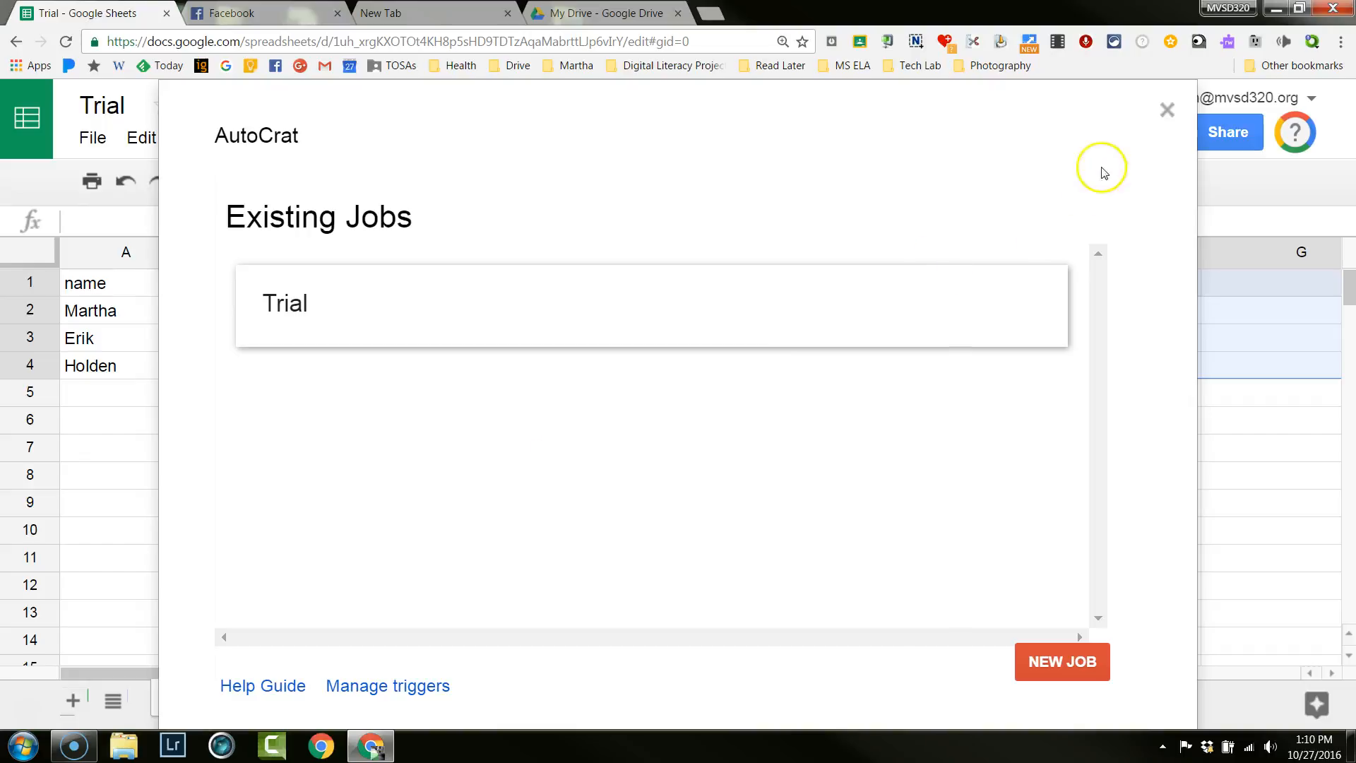
pyautogui.click(1167, 111)
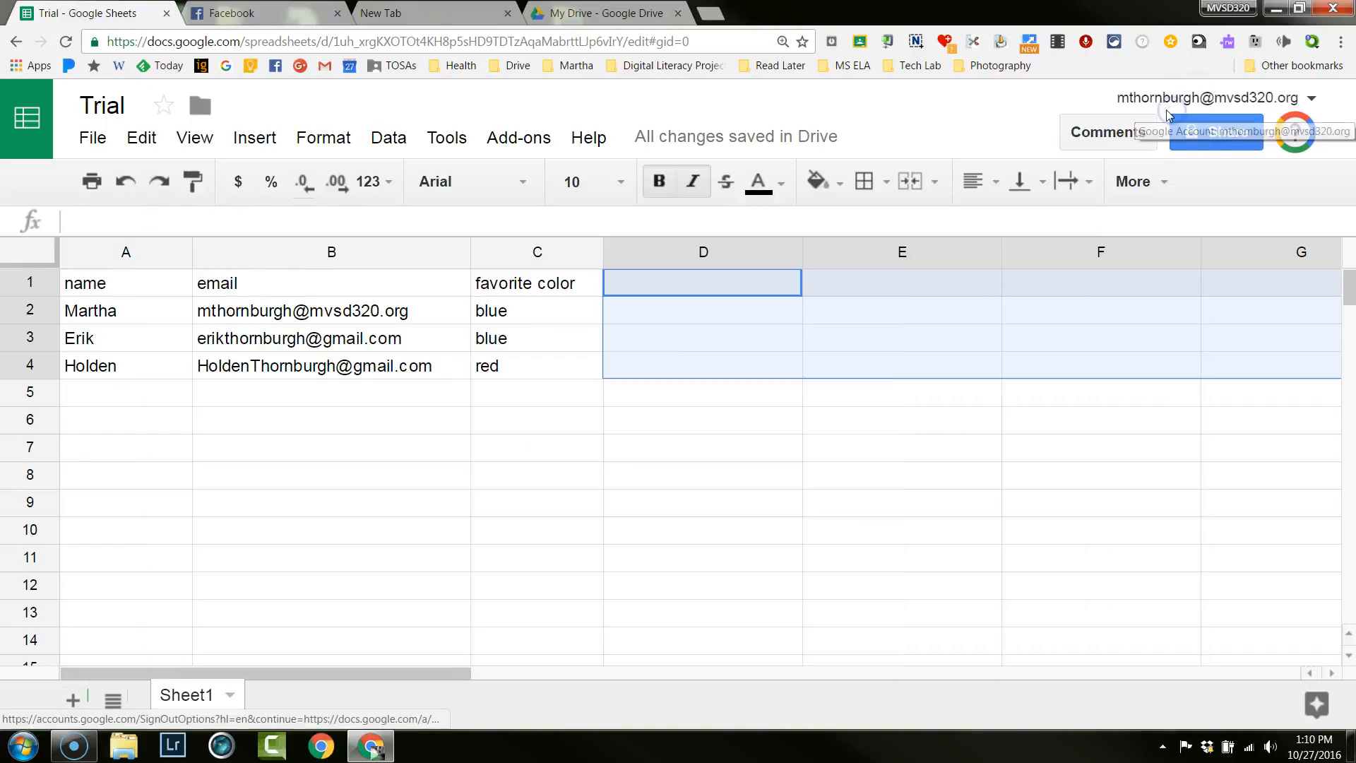
# Reopen the autoCrat add-on and run the Trial merge job.
pyautogui.click(519, 148)
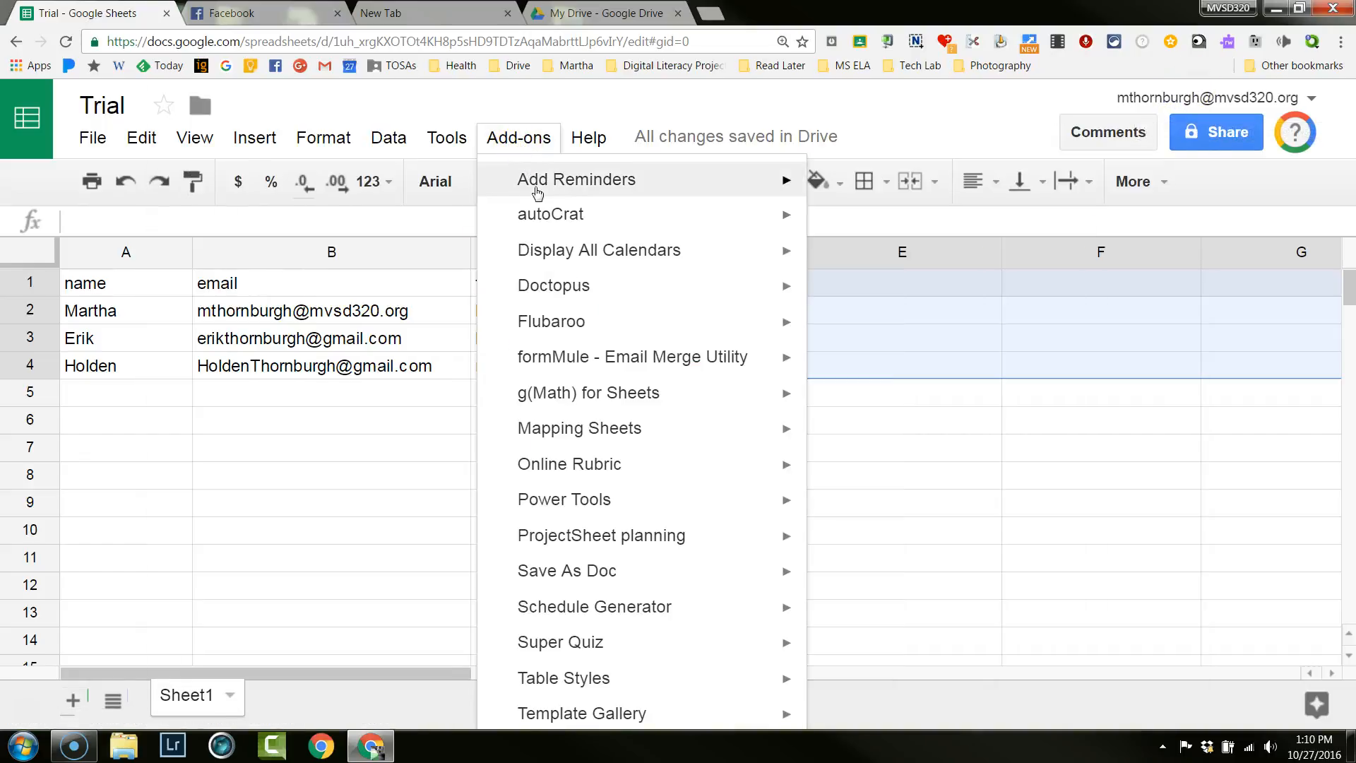
pyautogui.moveTo(532, 209)
pyautogui.click(855, 223)
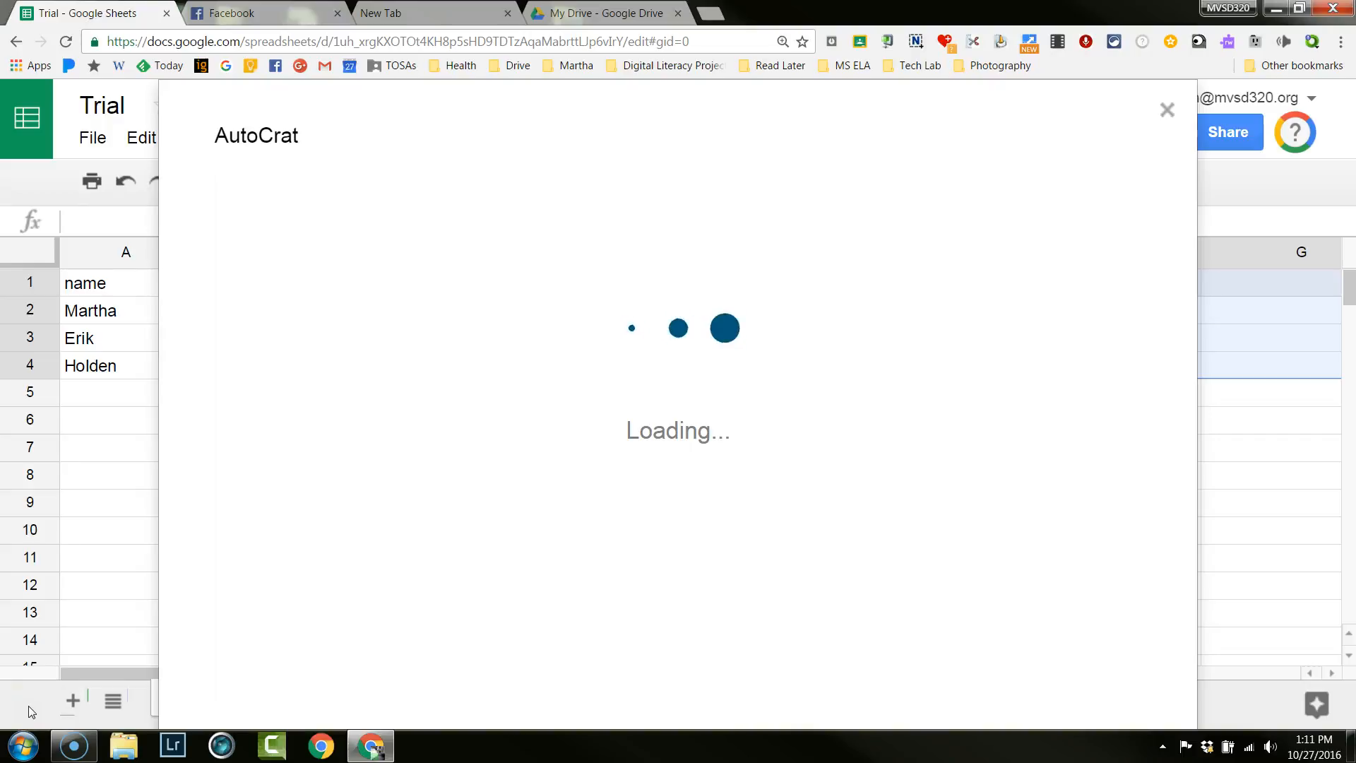
pyautogui.moveTo(260, 290)
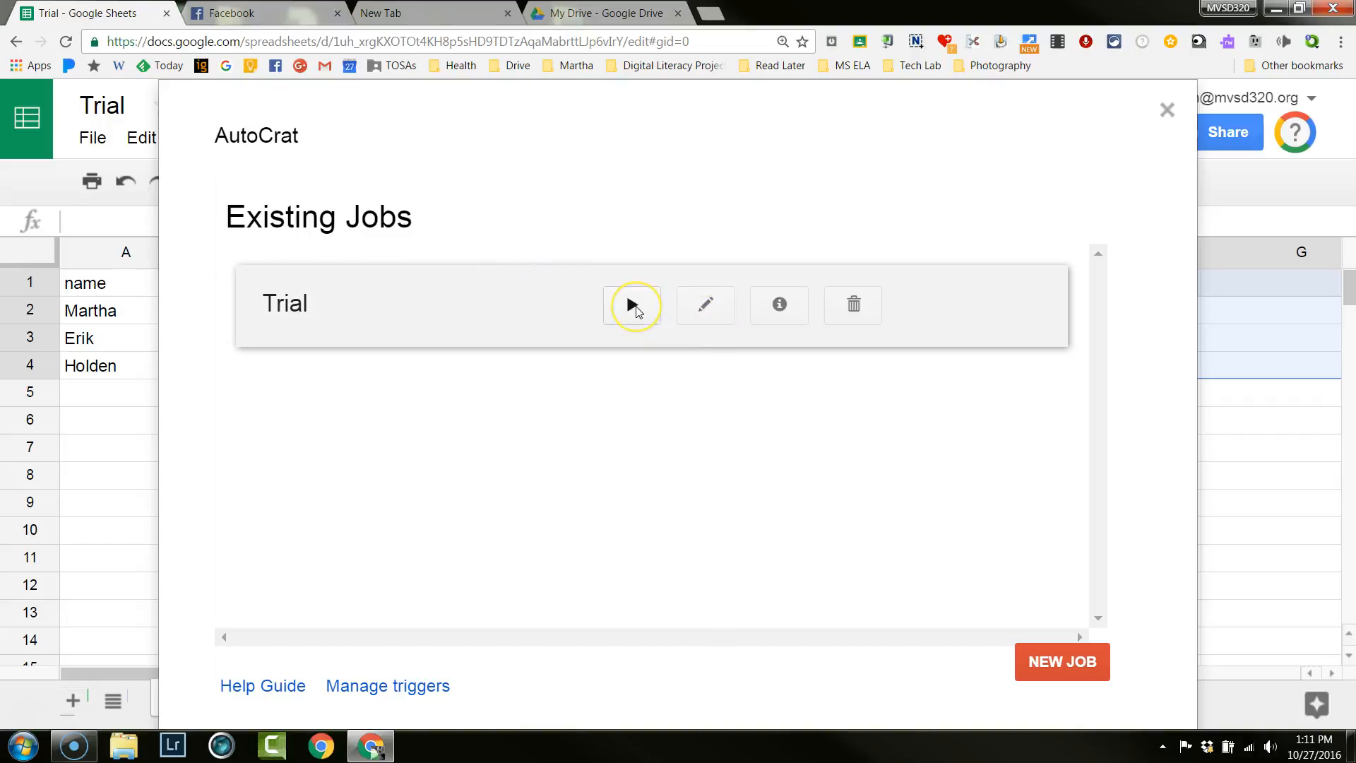
pyautogui.click(635, 306)
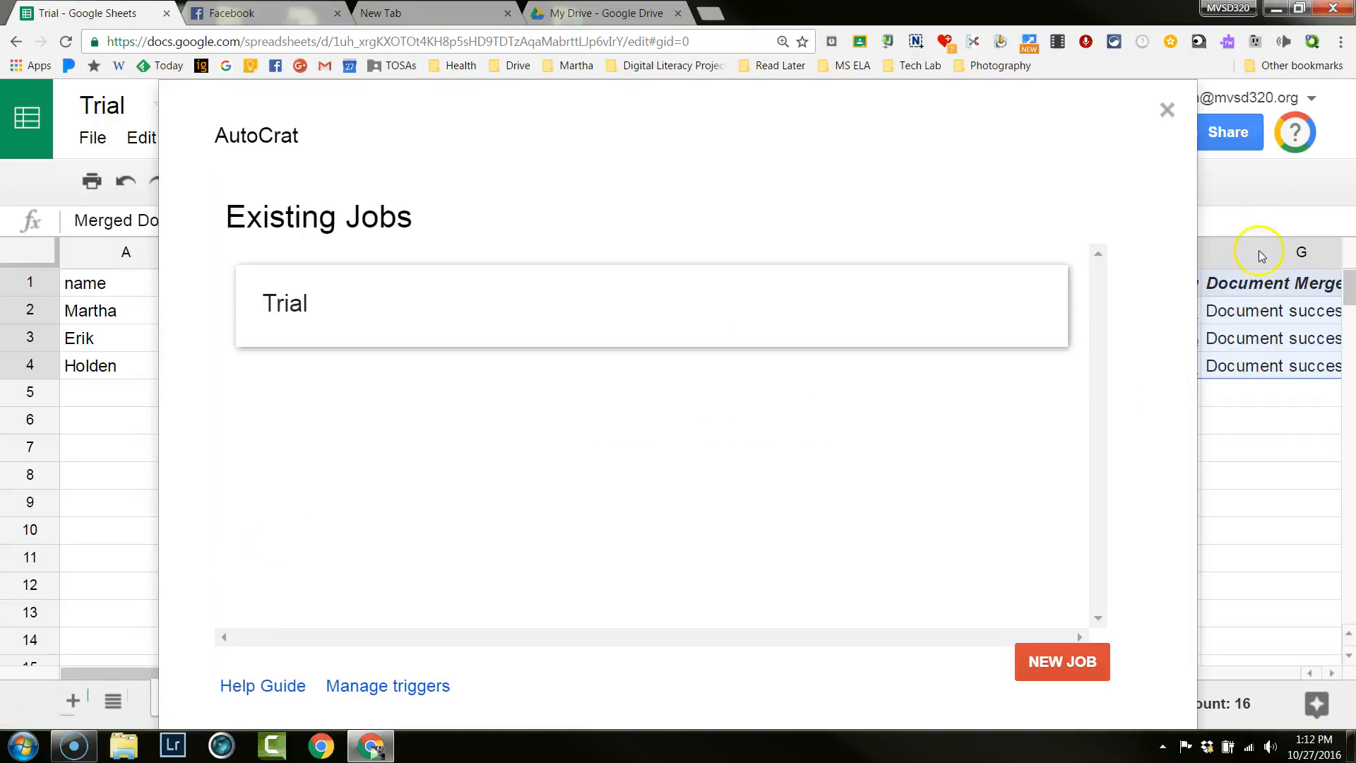
# Close AutoCrat and open the merged document linked in cell F2 of the first data row.
pyautogui.click(1166, 111)
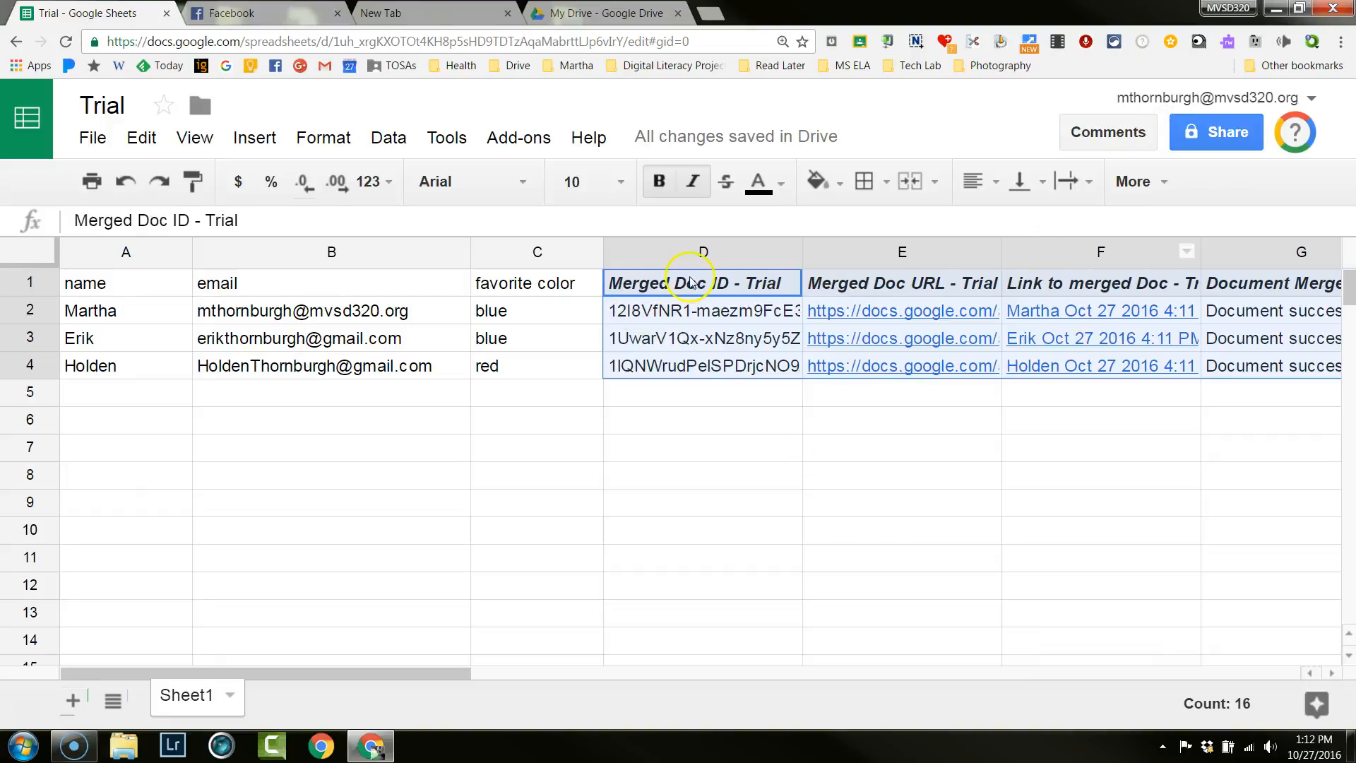
pyautogui.moveTo(928, 314)
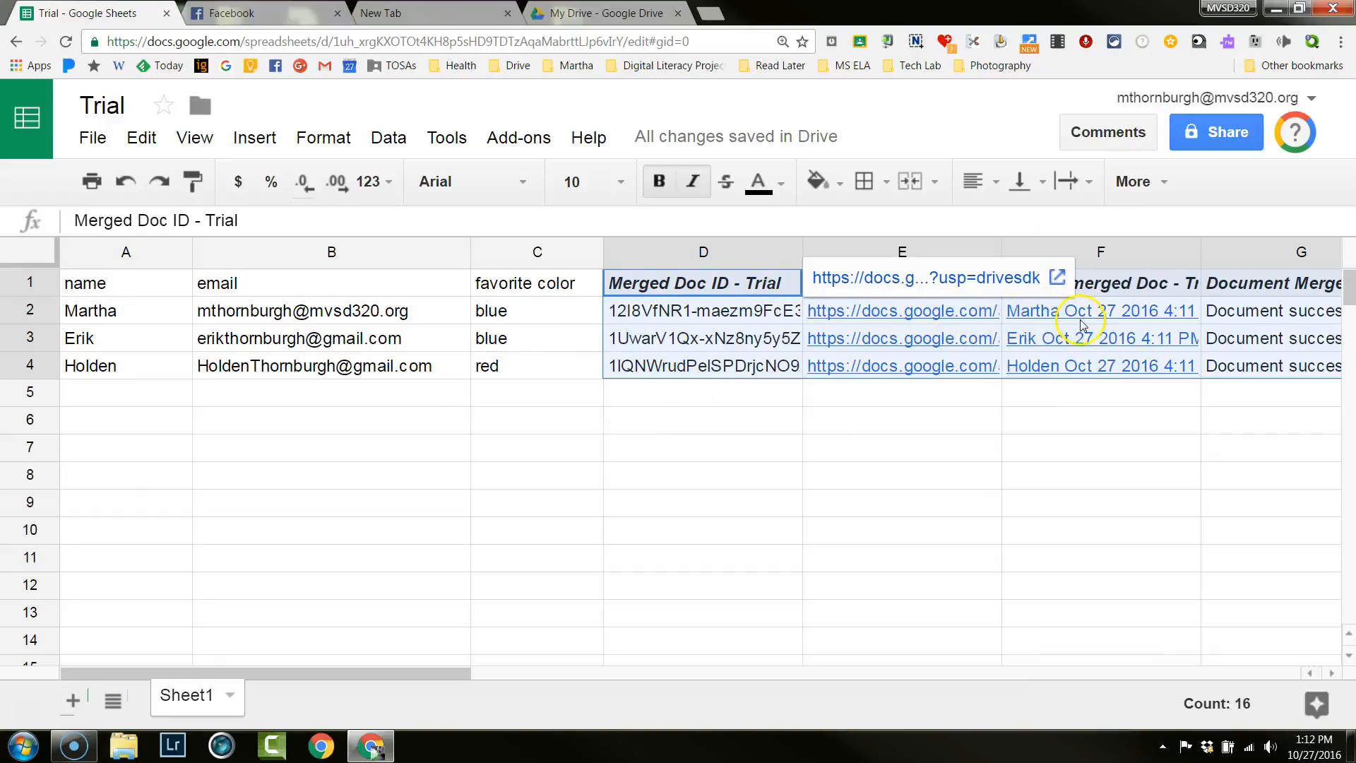
pyautogui.moveTo(1046, 326)
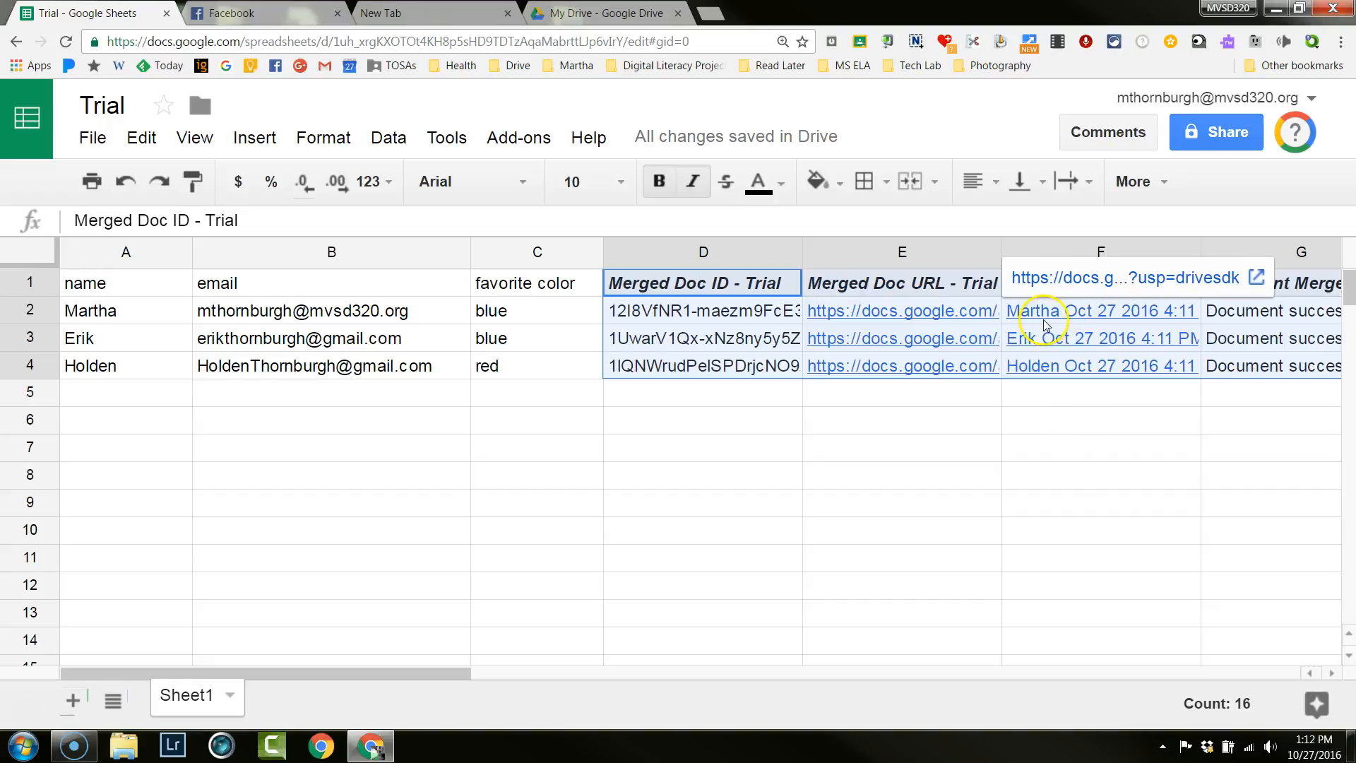
pyautogui.click(1091, 314)
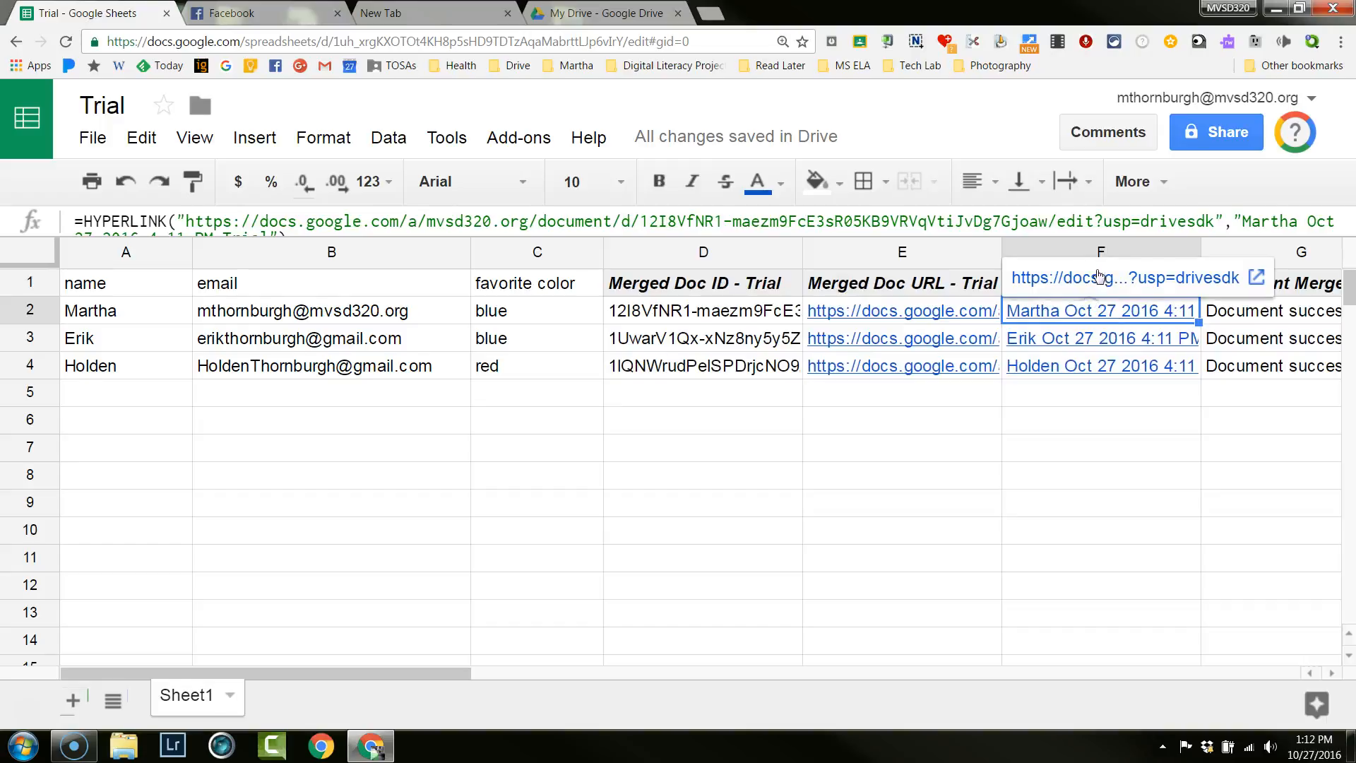
pyautogui.click(1091, 277)
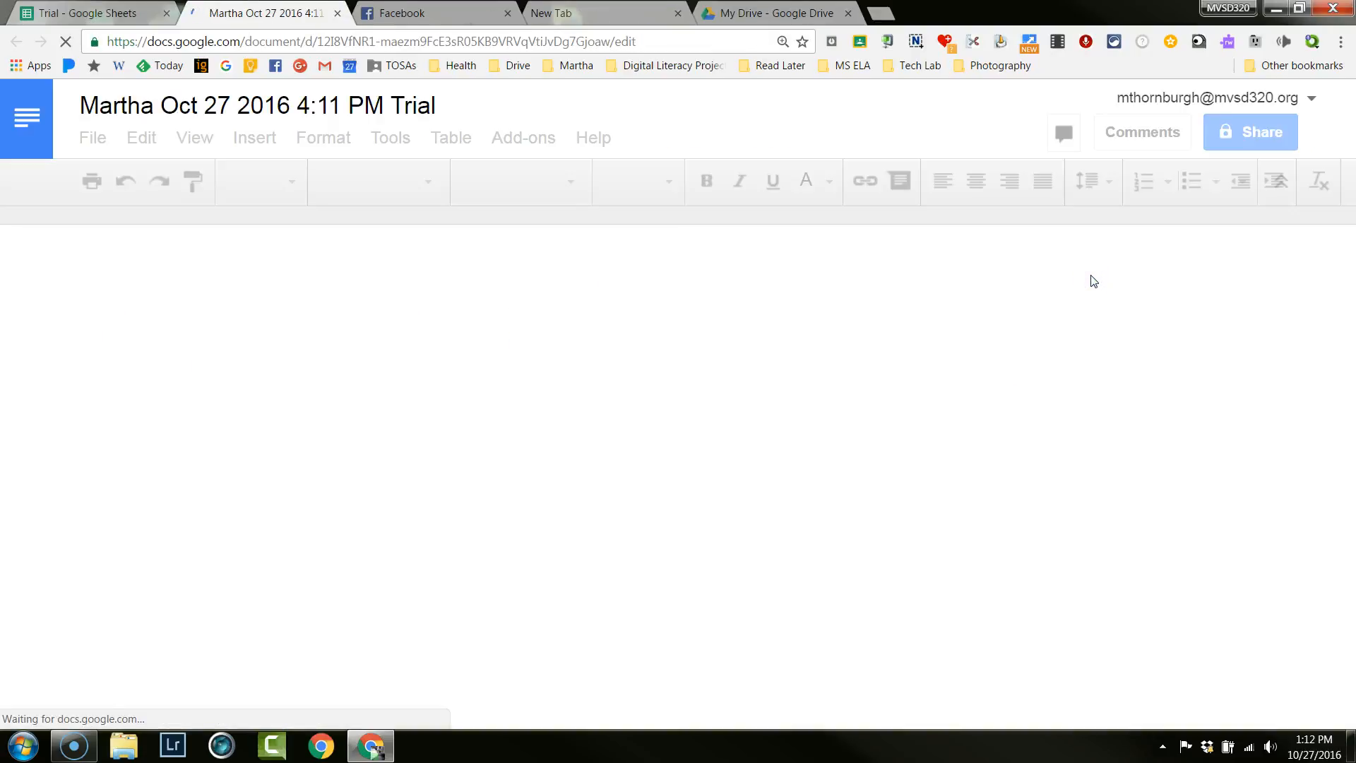